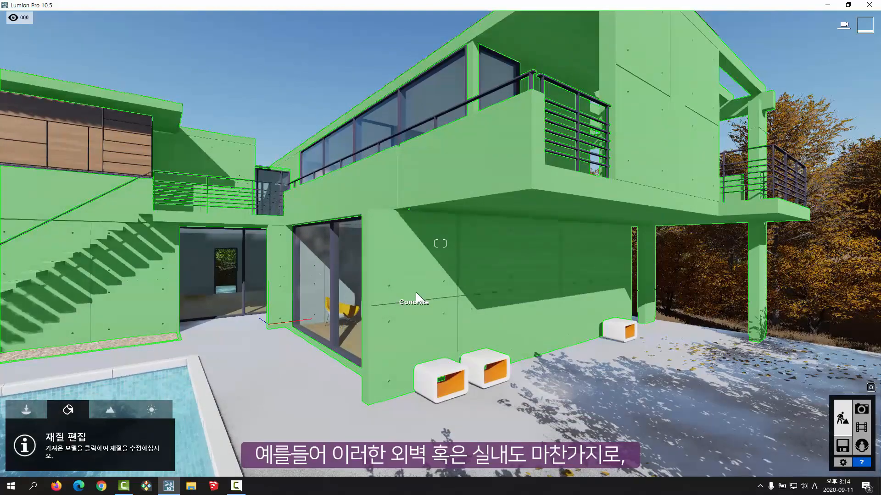
Step: Select the villa's exterior Concrete surfaces and assign the Standard material to them
left_click(417, 290)
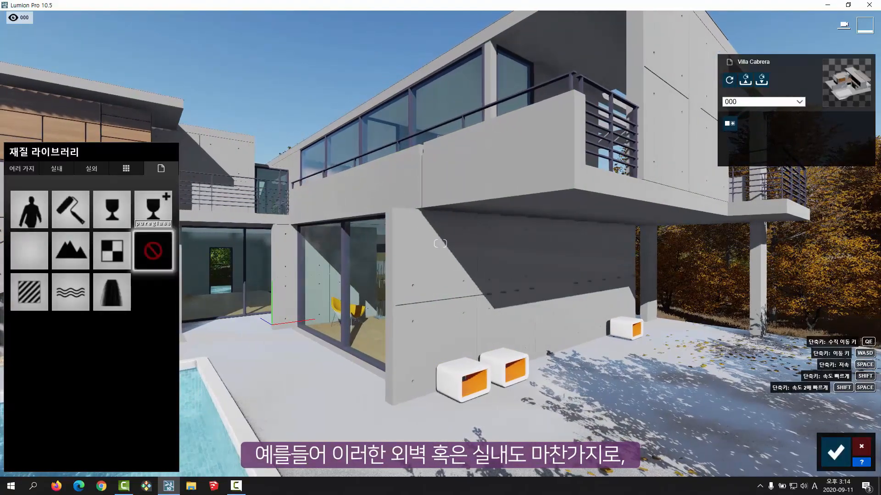
key("d")
right_click_drag(417, 290, 438, 264)
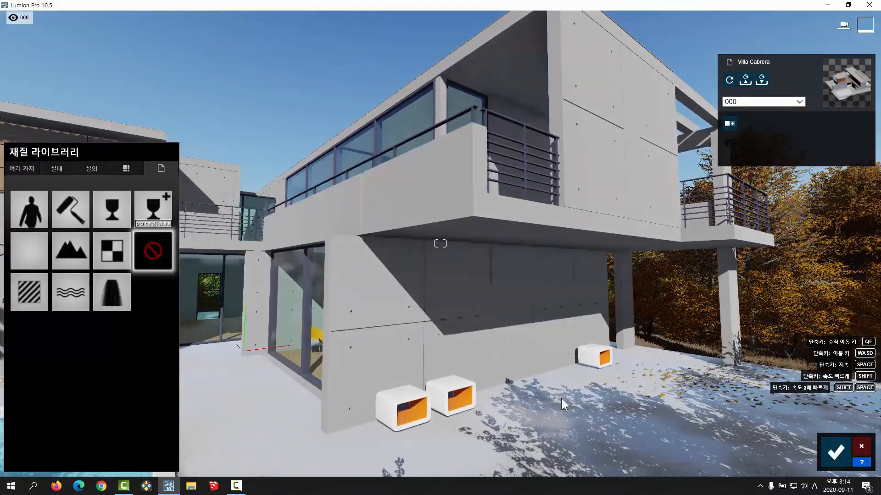
key("s")
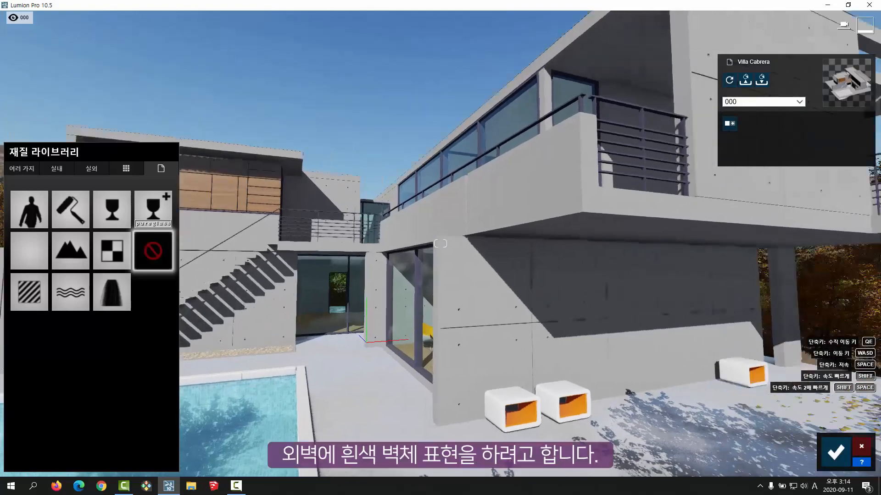
key("w")
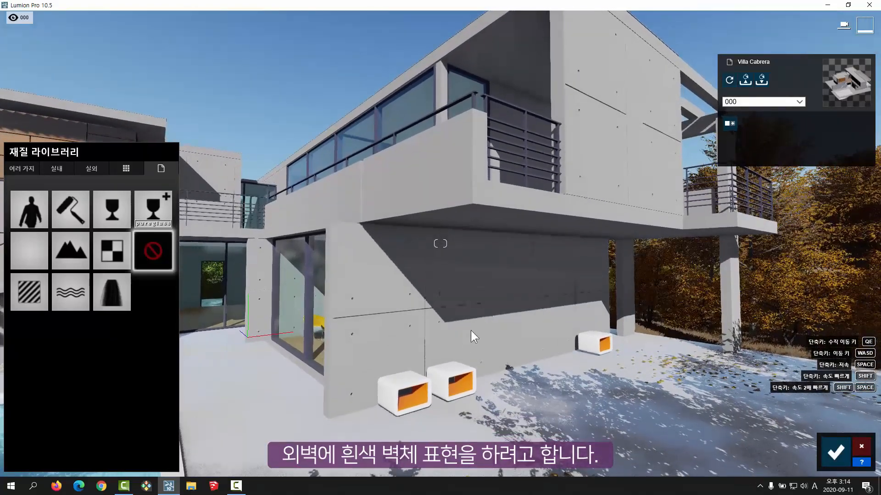
key("s")
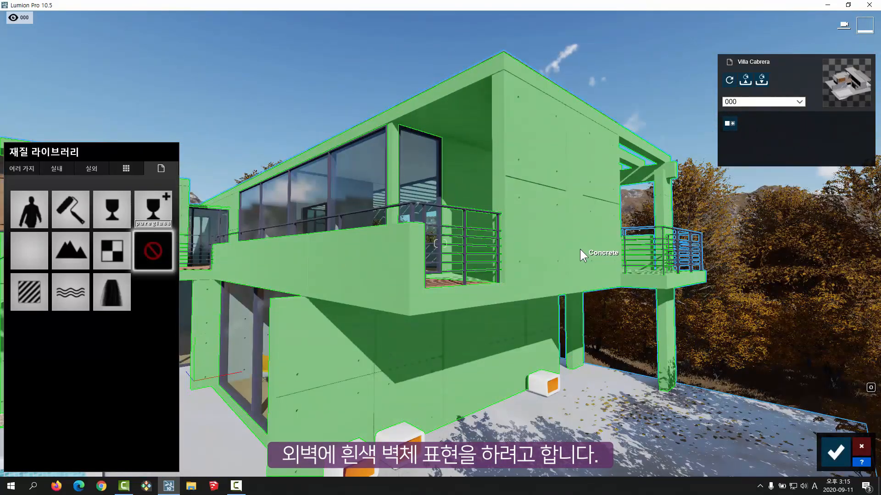
right_click_drag(578, 277, 530, 222)
key("e")
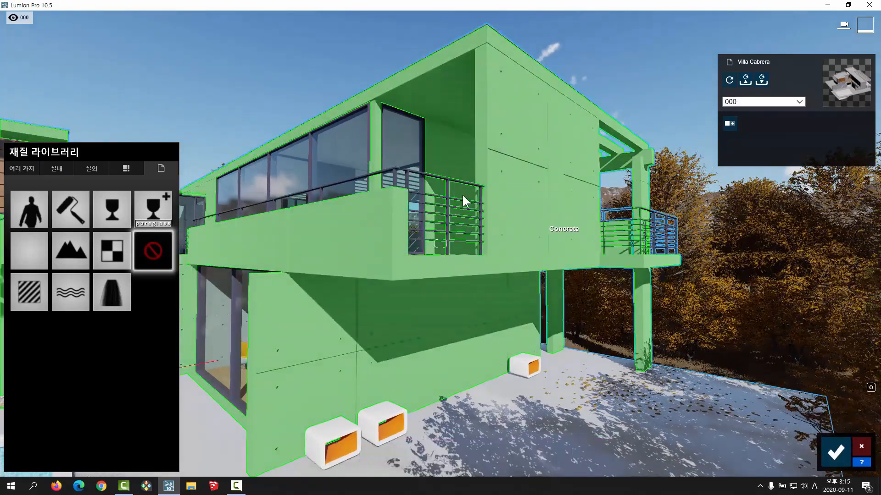
key("a")
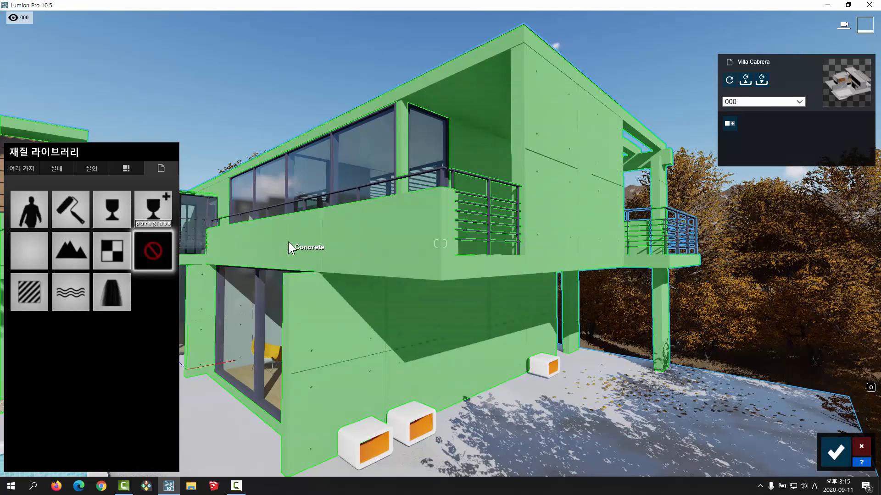
left_click(37, 298)
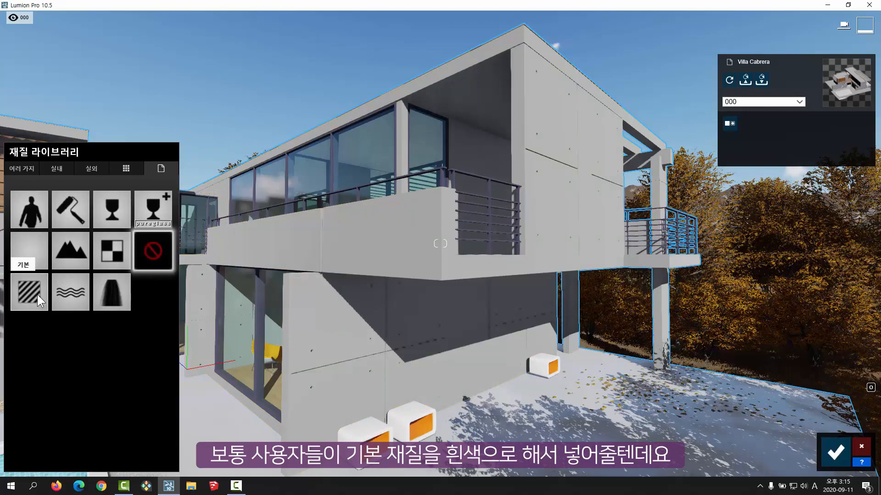
Step: Set the colour of the walls' Standard material to pure white
key("w")
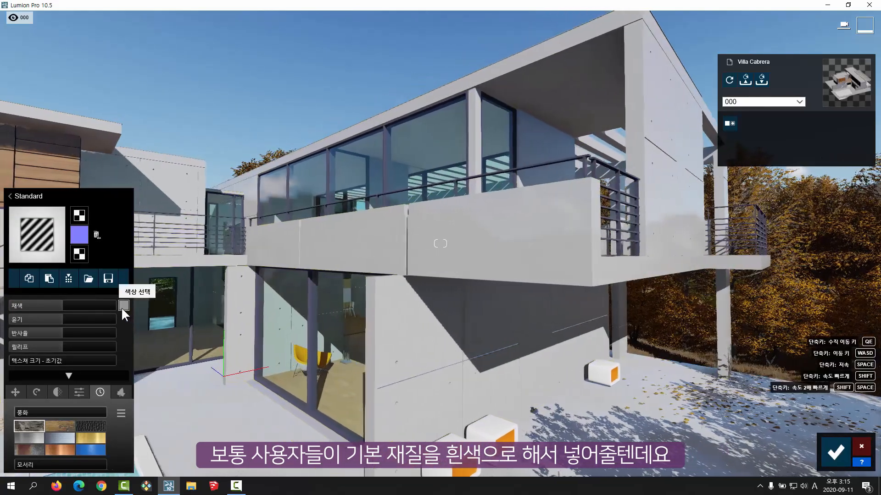
left_click(123, 306)
left_click(204, 304)
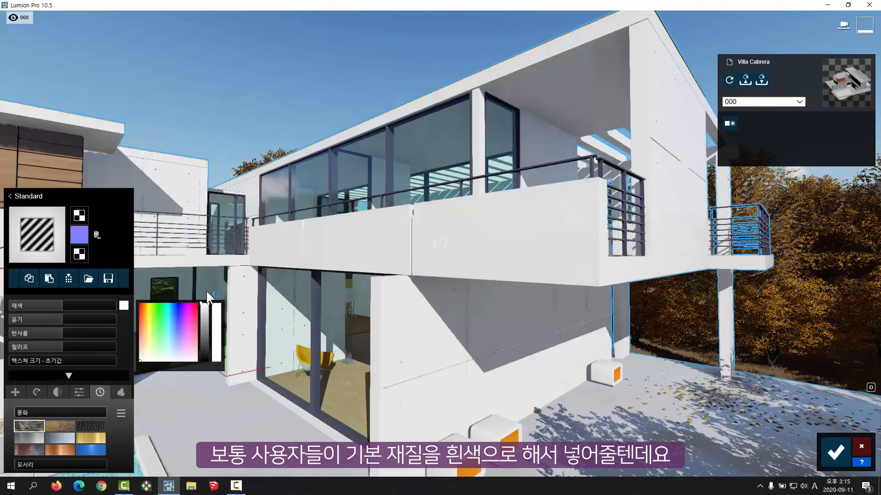
Step: Examine the white exterior walls from several angles, including the shaded wall under the overhang and the balcony
key("a")
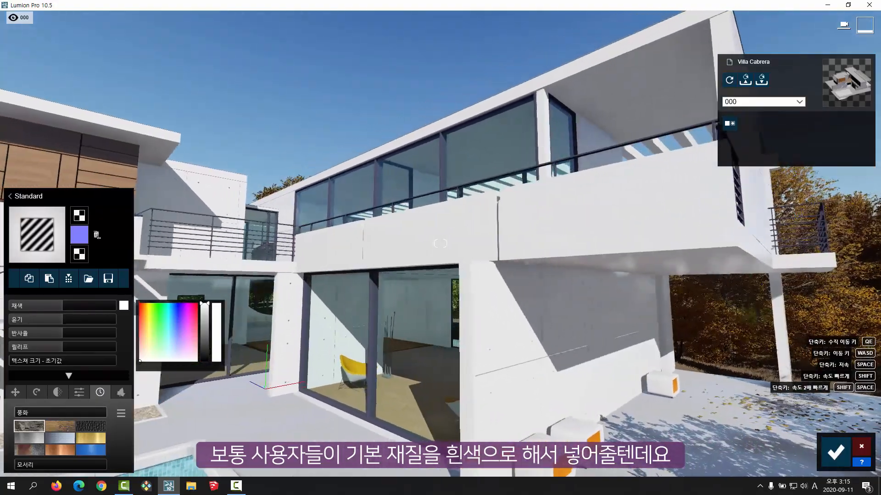
key("d")
key("w")
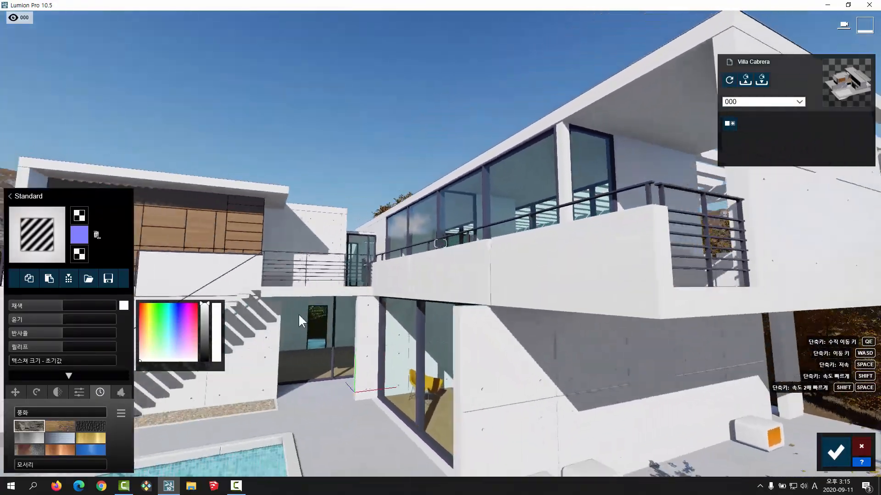
key("w")
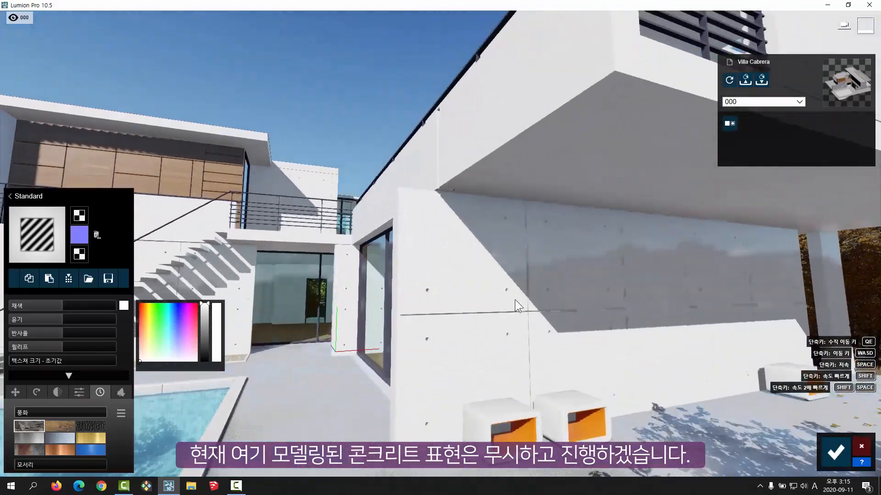
right_click_drag(515, 299, 357, 298)
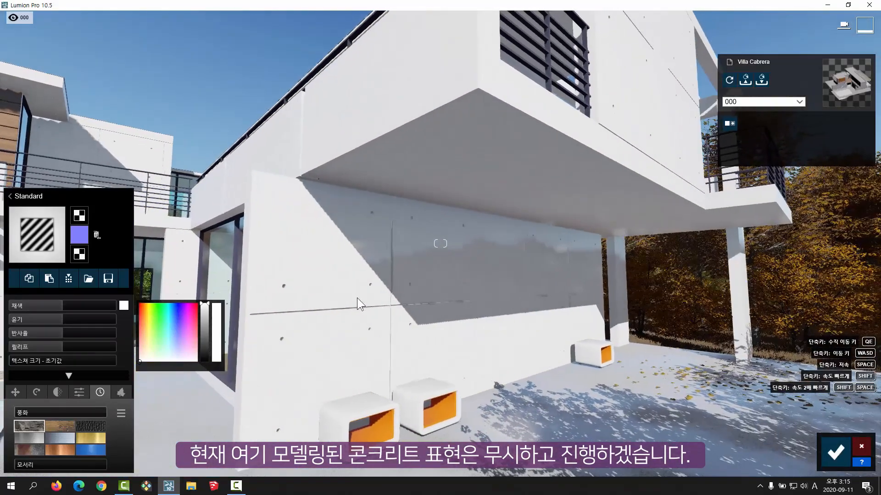
right_click_drag(466, 296, 415, 295)
key("s")
key("s")
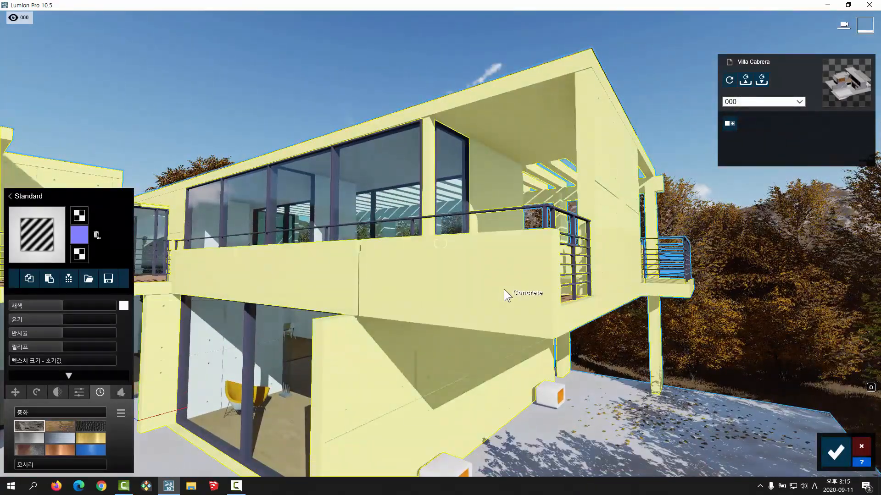
right_click_drag(504, 290, 410, 319)
key("w")
key("d")
key("d")
right_click_drag(444, 267, 411, 253)
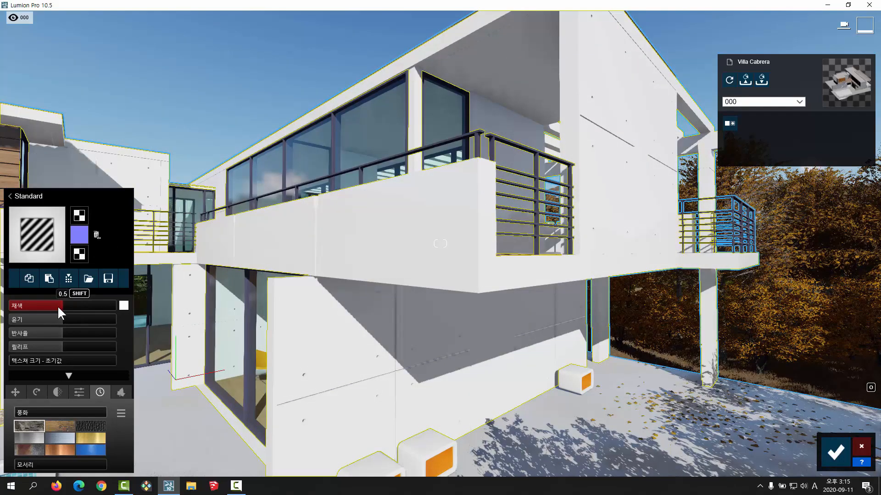
Step: Lower the gloss of the walls' white Standard material to about 0.9
key("s")
key("a")
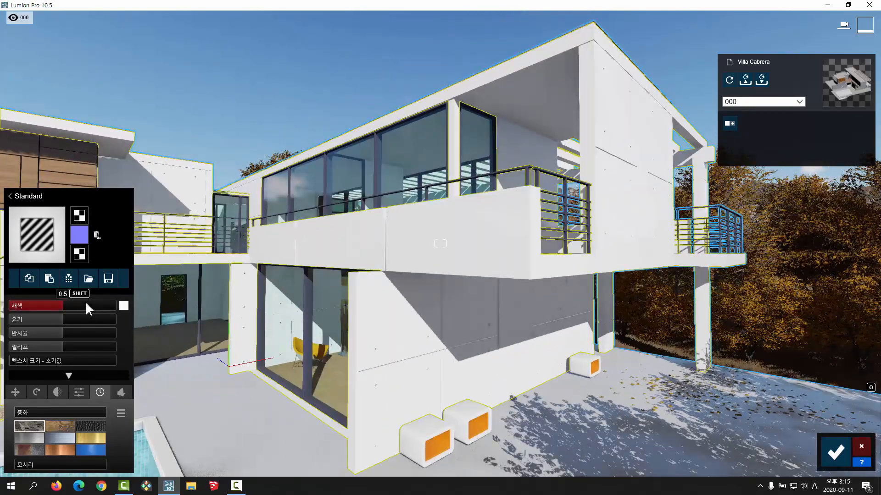
middle_click_drag(200, 301, 188, 297)
right_click_drag(221, 293, 233, 276)
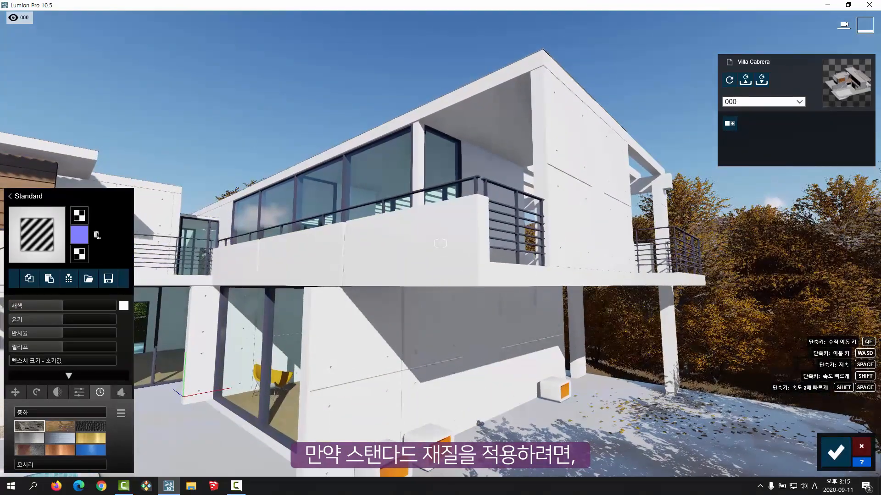
left_click(59, 319)
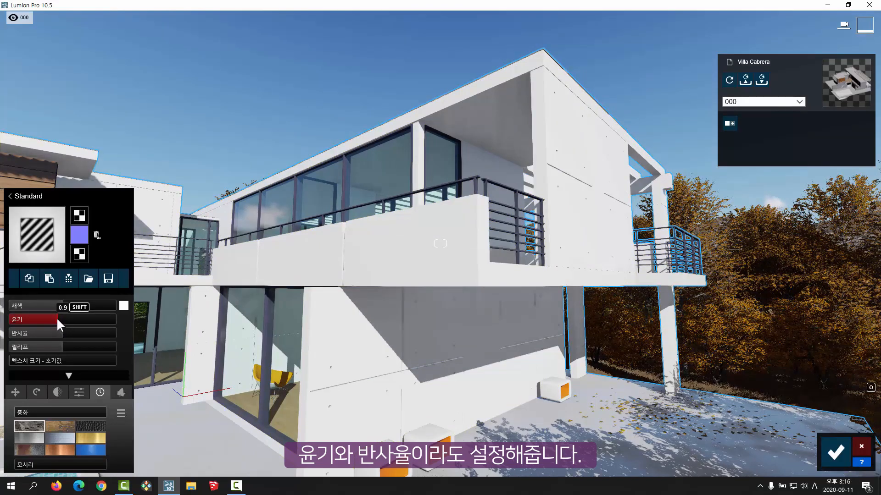
Step: Examine up close how strongly the shaded wall under the overhang reflects its surroundings
key("w")
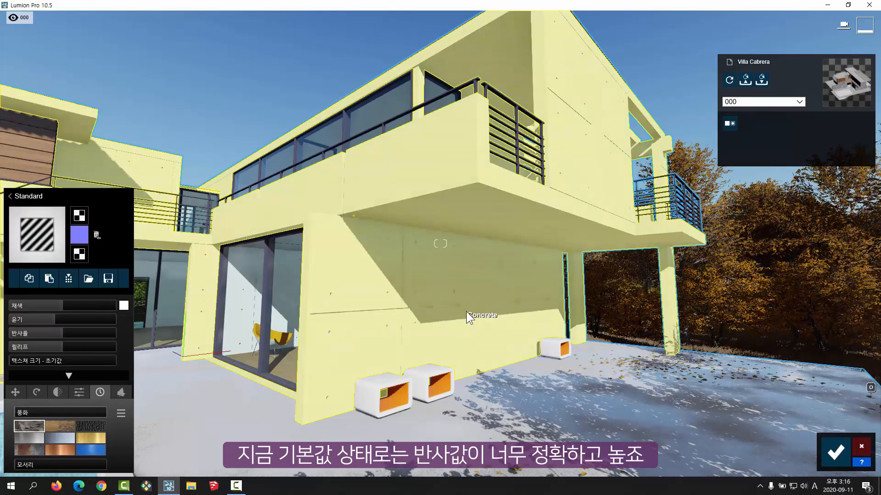
key("w")
key("s")
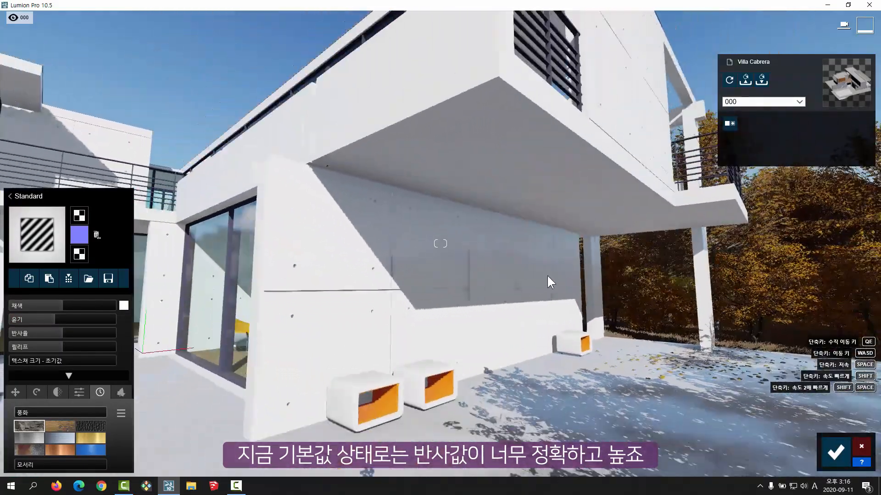
key("a")
right_click_drag(547, 274, 518, 321)
key("w")
key("d")
key("w")
key("s")
key("w")
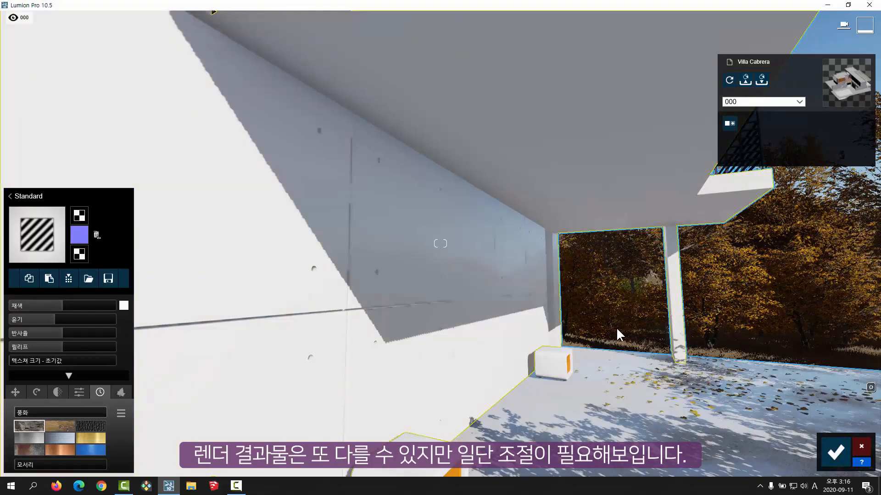
right_click_drag(609, 324, 606, 275)
key("s")
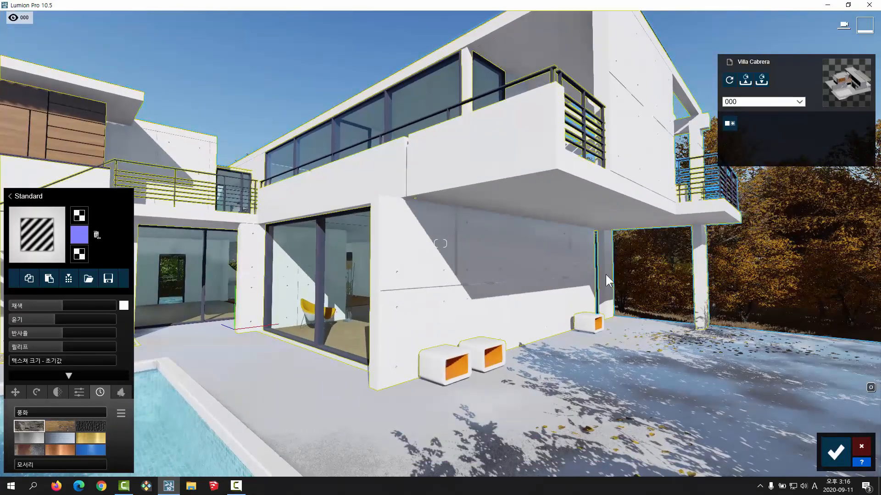
right_click_drag(659, 301, 668, 327)
key("e")
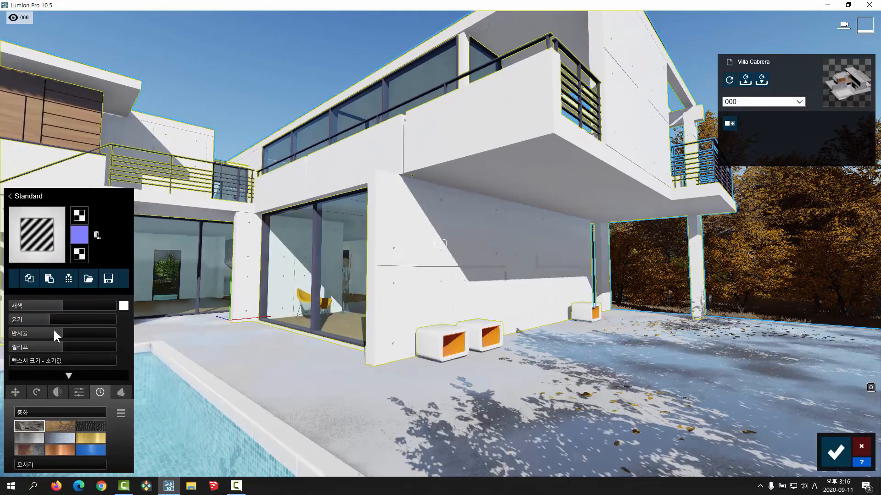
Step: Reduce the reflectivity of the walls' Standard material and set its gloss to about 0.6
left_click_drag(54, 331, 9, 332)
left_click(28, 319)
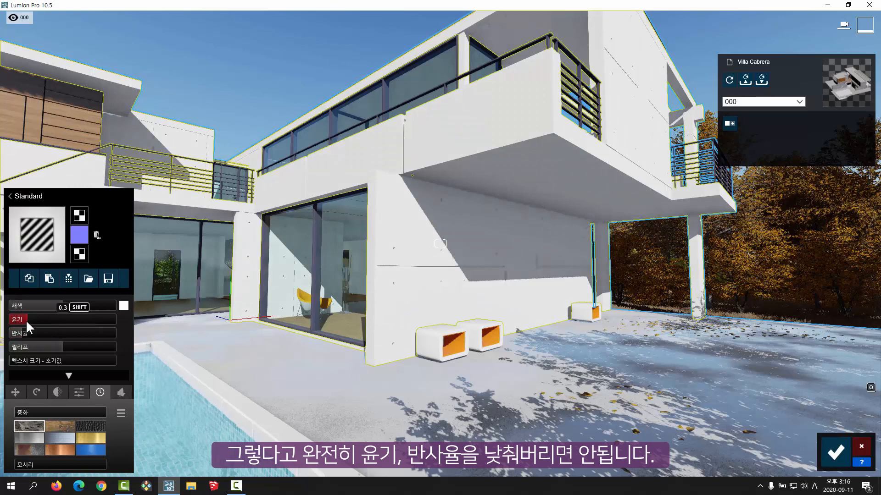
left_click(28, 320)
left_click(29, 332)
mouse_move(36, 319)
left_mouse_down()
mouse_move(54, 332)
mouse_move(46, 329)
left_mouse_up()
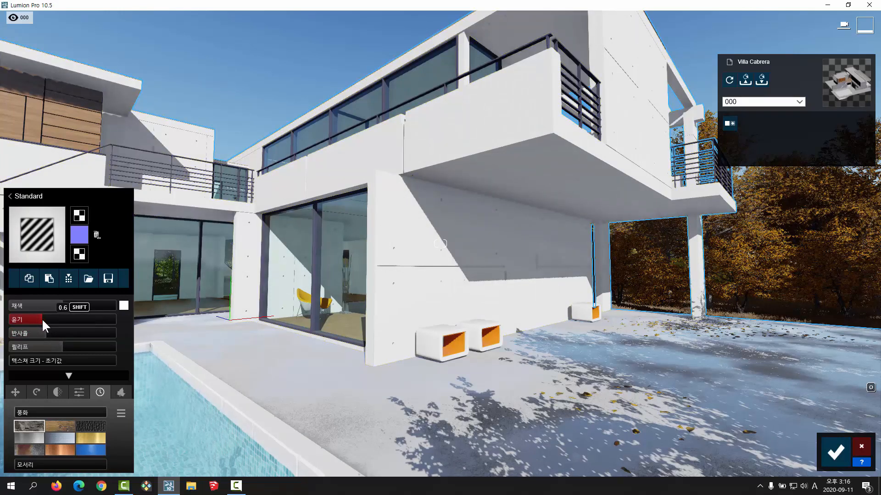
Step: Replace the walls' Standard material with Concrete 019 1024 from the outdoor concrete materials
right_click_drag(446, 338, 451, 343)
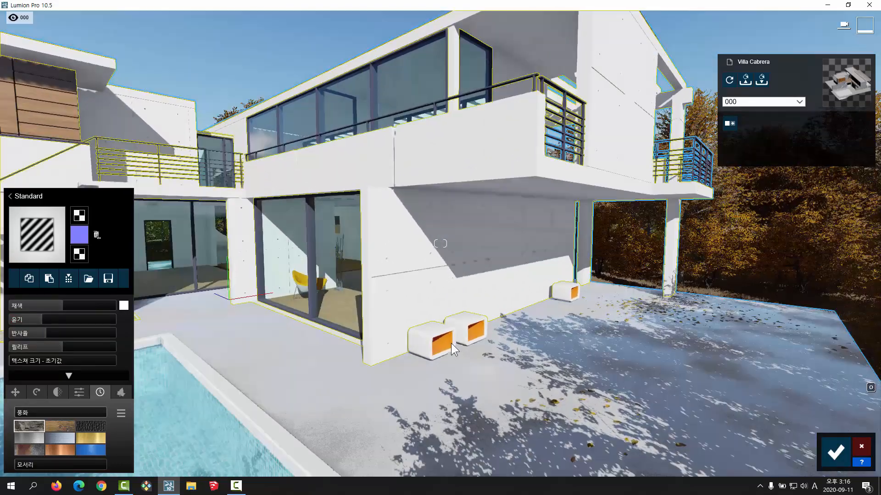
key("w")
key("e")
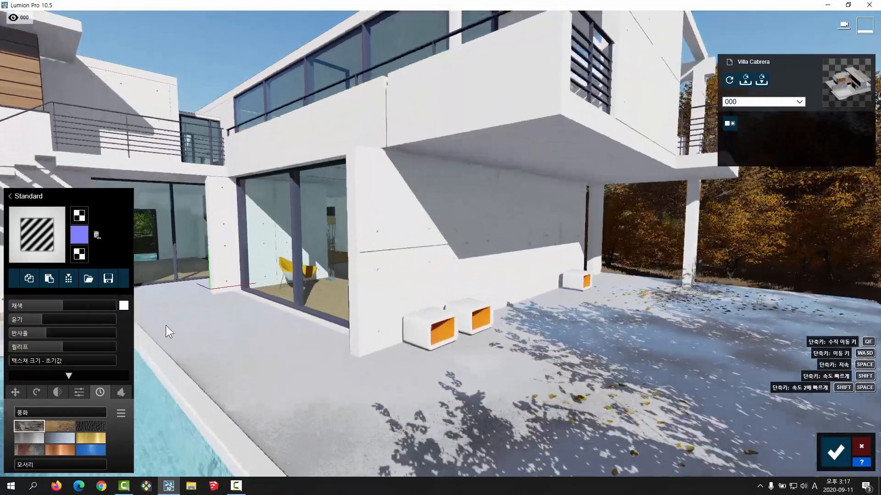
right_click_drag(437, 331, 443, 328)
key("d")
key("q")
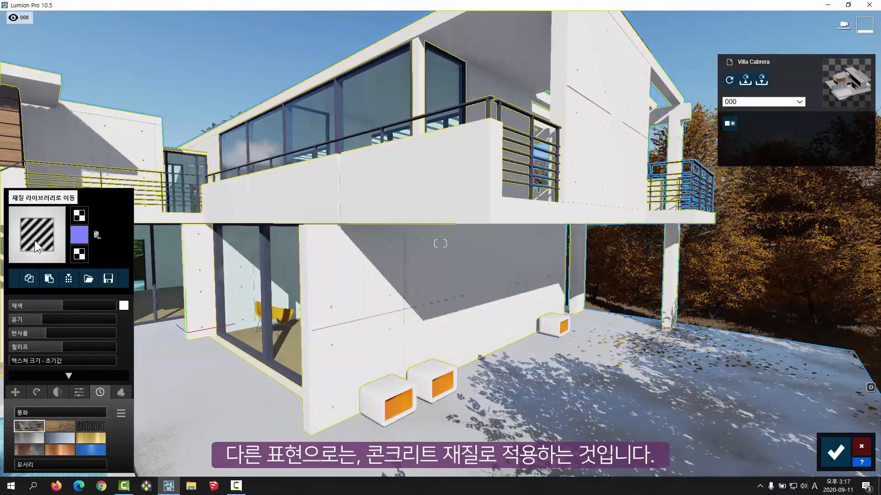
left_click(35, 241)
left_click(85, 168)
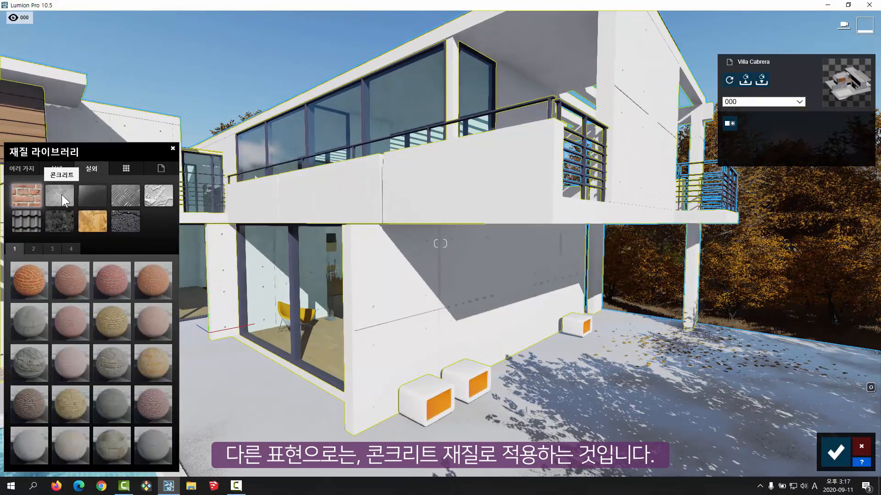
left_click(60, 198)
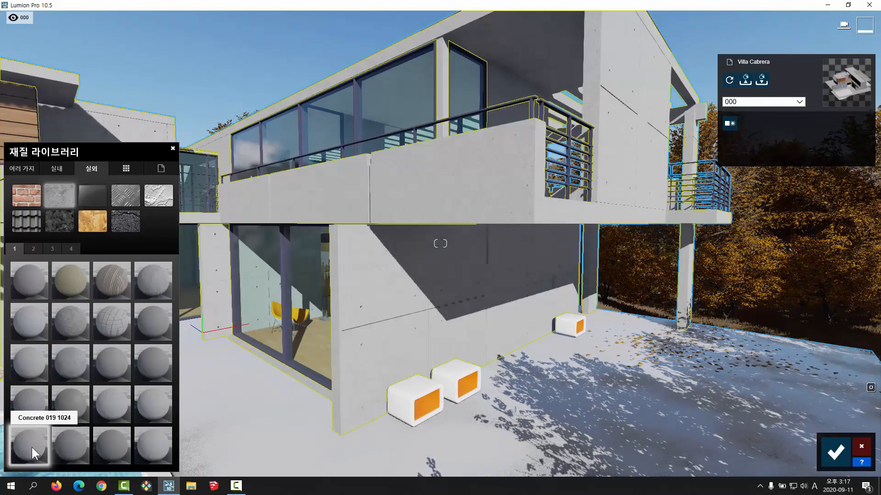
Step: Inspect the surface texture of the applied concrete up close on the upper balcony wall
key("w")
mouse_move(294, 275)
right_mouse_down()
mouse_move(308, 268)
mouse_move(314, 251)
mouse_move(301, 261)
right_mouse_up()
key("q")
key("w")
key("a")
key("s")
key("w")
right_click_drag(317, 317, 316, 315)
key("s")
key("w")
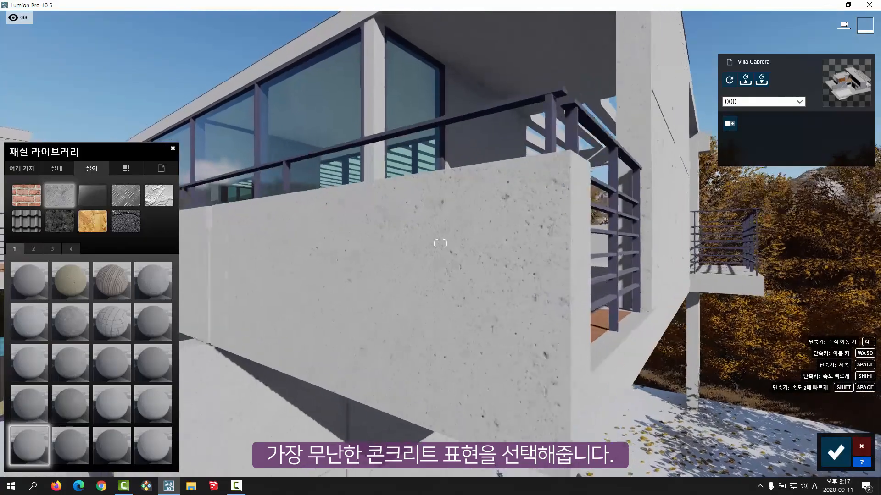
key("a")
right_click_drag(372, 343, 383, 347)
key("s")
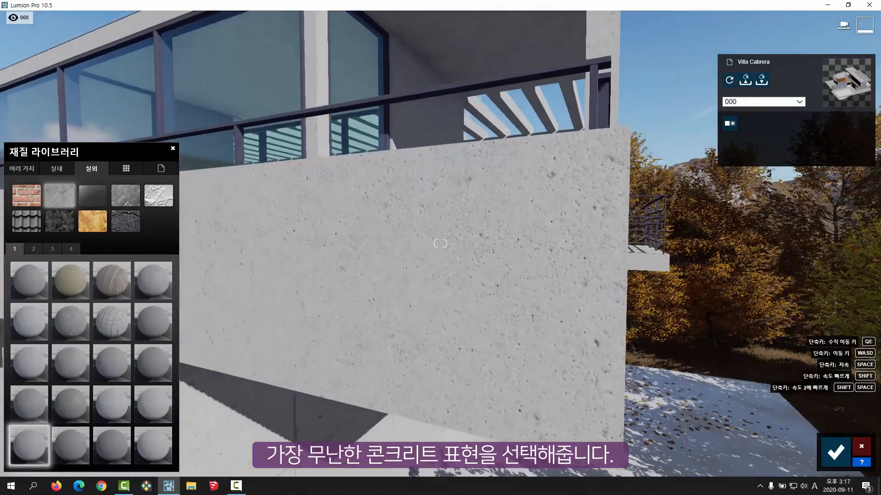
Step: Try Concrete 022 1024 on the walls and replace it with the plain, smoother concrete one row above it
left_click(151, 453)
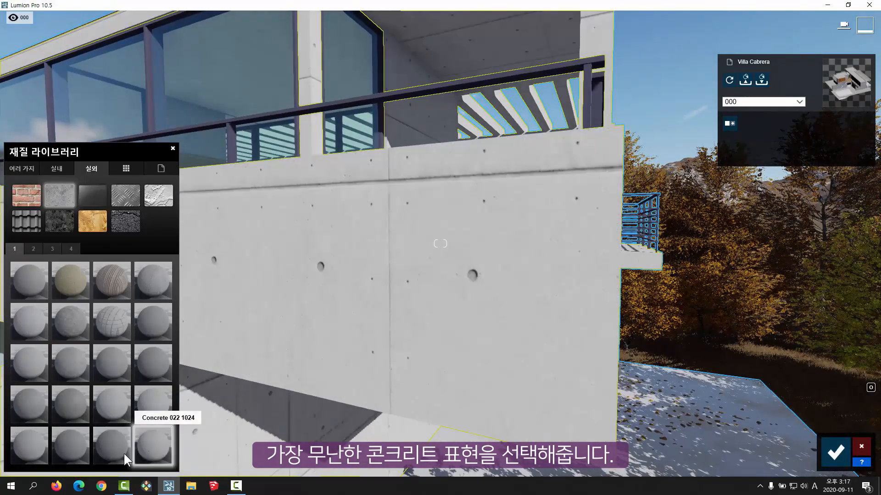
left_click(141, 417)
right_click_drag(330, 362, 304, 362)
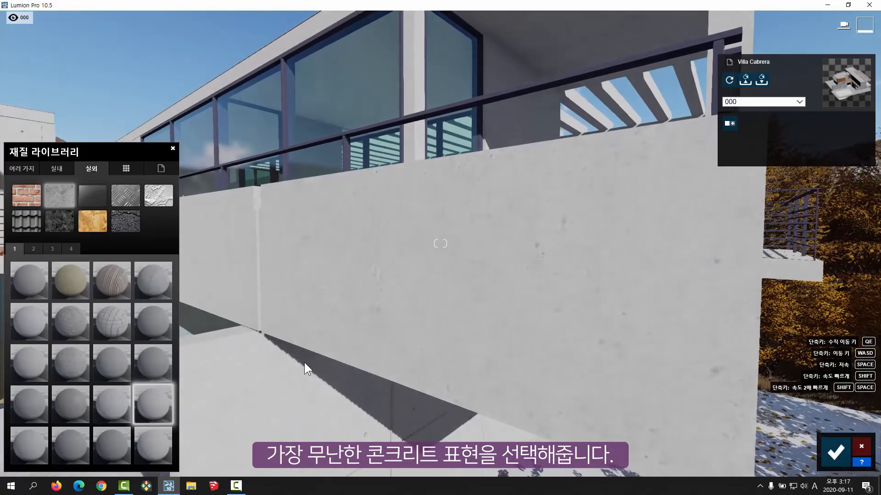
Step: Replace the walls' material with Concrete 020 1024 from the outdoor concrete materials and check its grain on the balcony wall
left_click(73, 445)
right_click_drag(220, 394, 243, 394)
right_click_drag(344, 314, 356, 315)
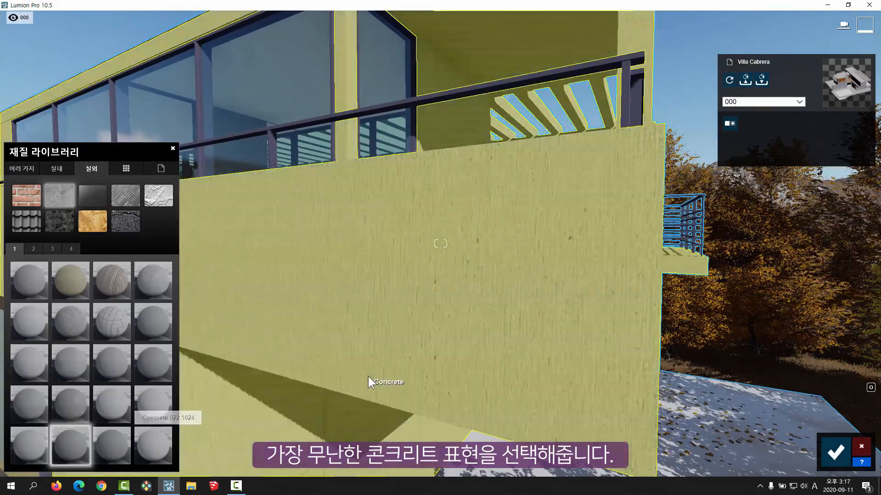
key("d")
right_click_drag(369, 377, 352, 375)
key("s")
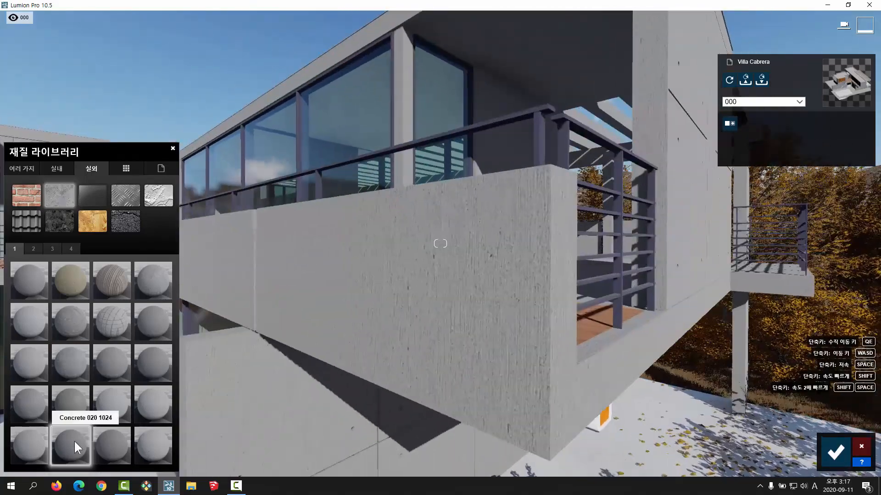
Step: Open the settings of Concrete 020 1024, set its white colorization to 1.0, and preview its normal map
left_click(69, 446)
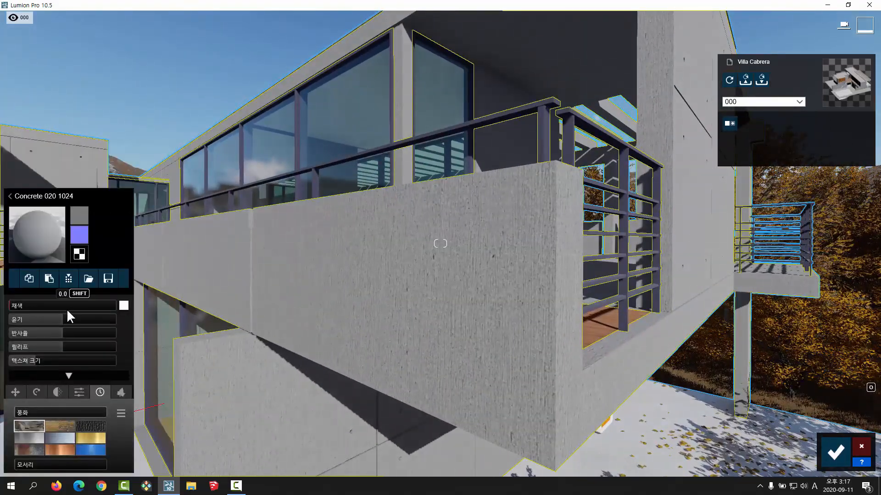
left_click_drag(40, 304, 169, 301)
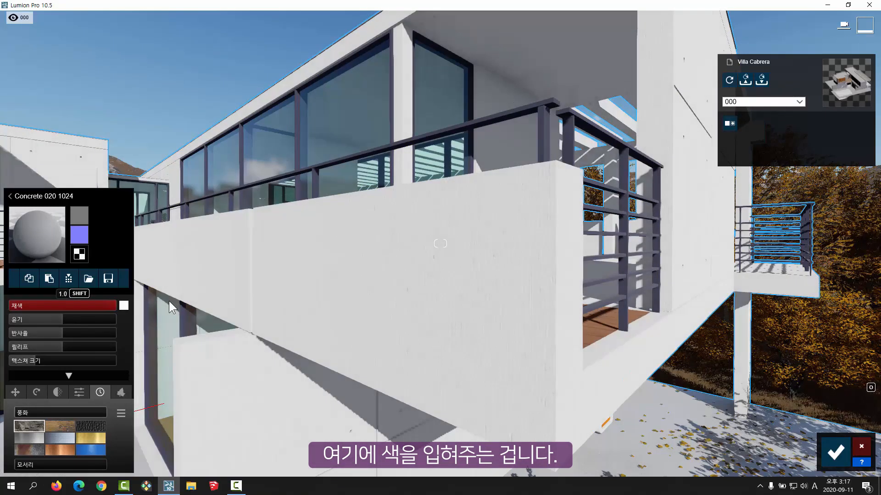
mouse_move(81, 237)
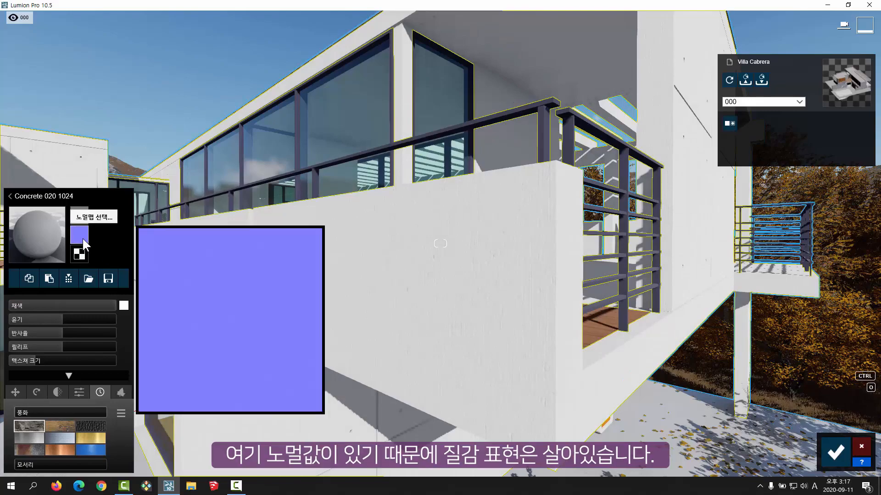
Step: Check the white concrete's relief on the balcony wall and reduce its texture size to about 0.8
key("a")
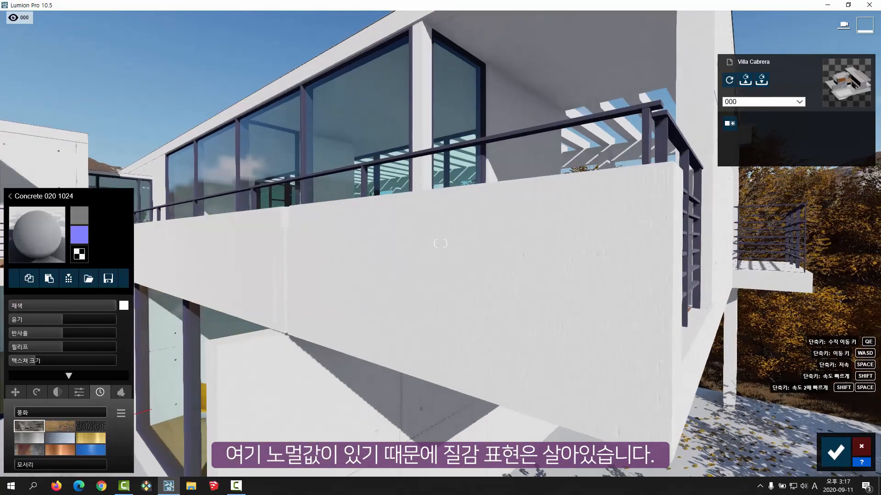
key("w")
key("d")
key("a")
right_click_drag(408, 266, 541, 260)
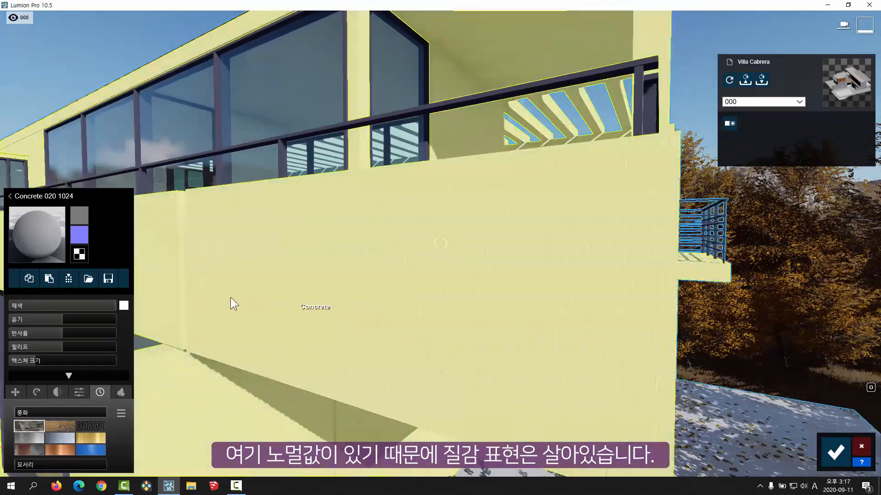
key("s")
key("w")
mouse_move(37, 361)
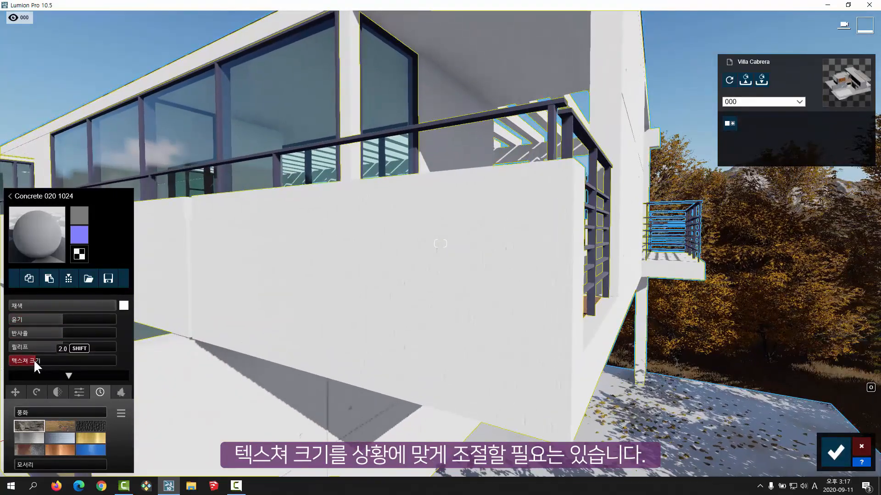
left_click(35, 360)
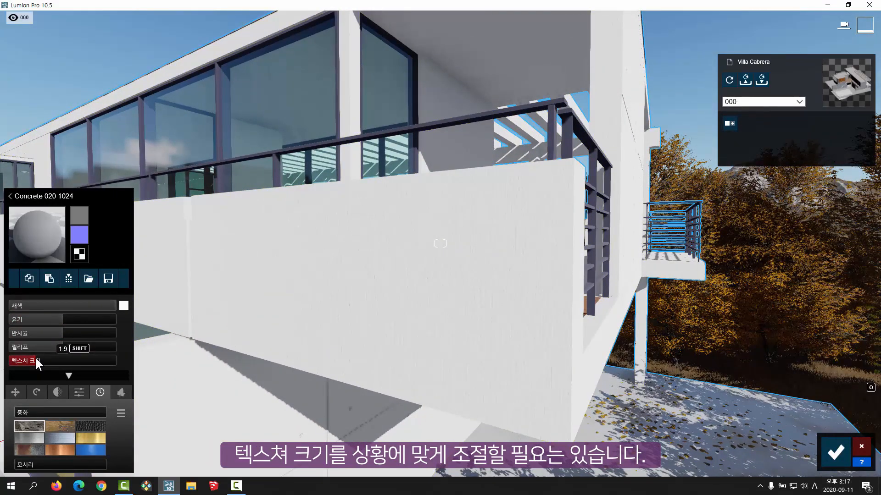
left_click_drag(34, 359, 32, 359)
Step: Compare the concrete's texture from afar and up close on the balcony wall, and fine-tune its texture size to about 0.67
scroll(211, 362, "up", 5)
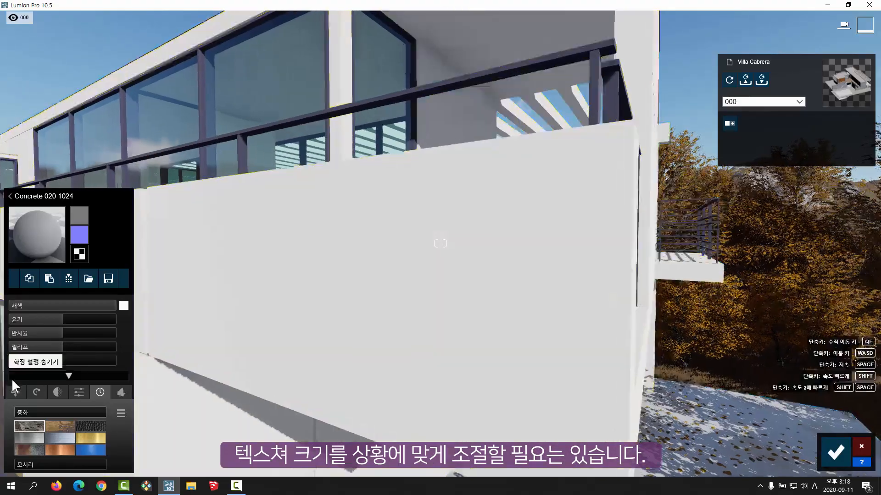
scroll(304, 359, "down", 8)
scroll(303, 360, "down", 10)
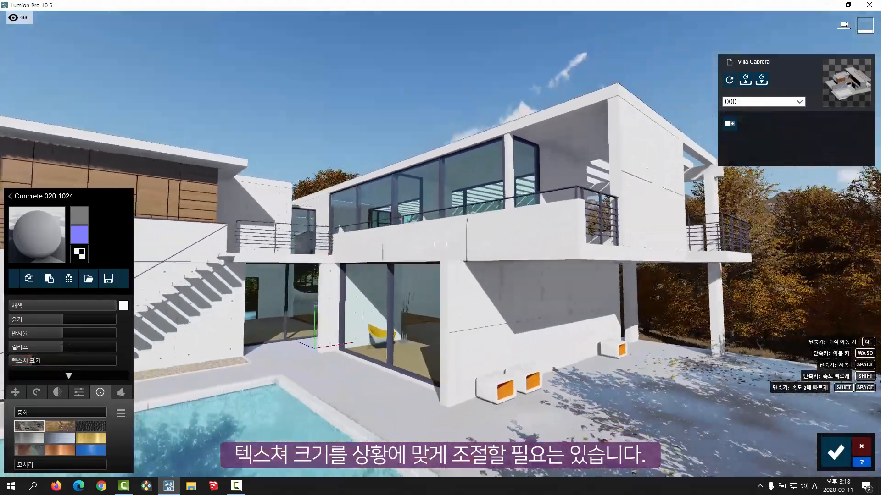
scroll(496, 330, "up", 4)
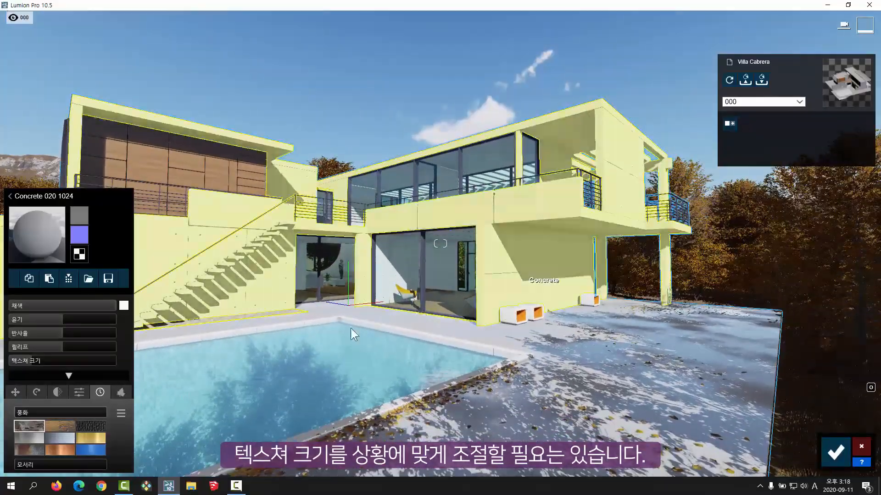
key("w")
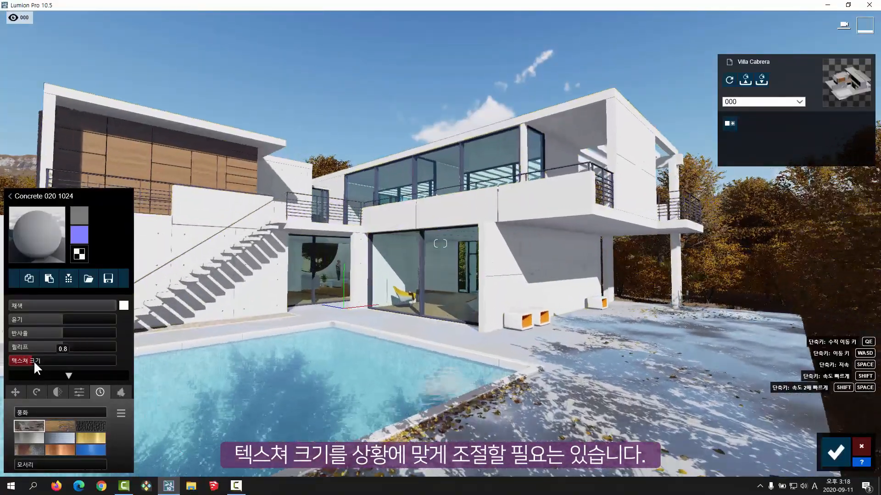
right_click_drag(34, 361, 78, 363)
key("q")
key("w")
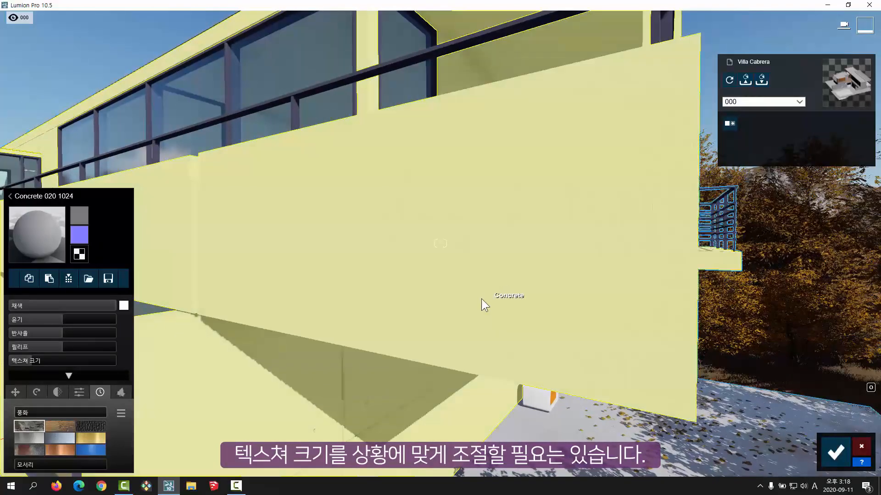
key("w")
key("s")
right_click_drag(440, 294, 441, 285)
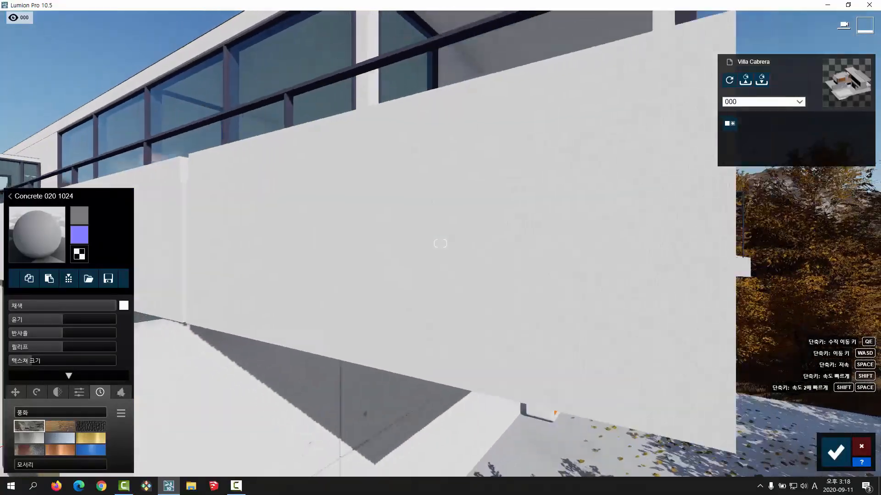
key("w")
mouse_move(26, 363)
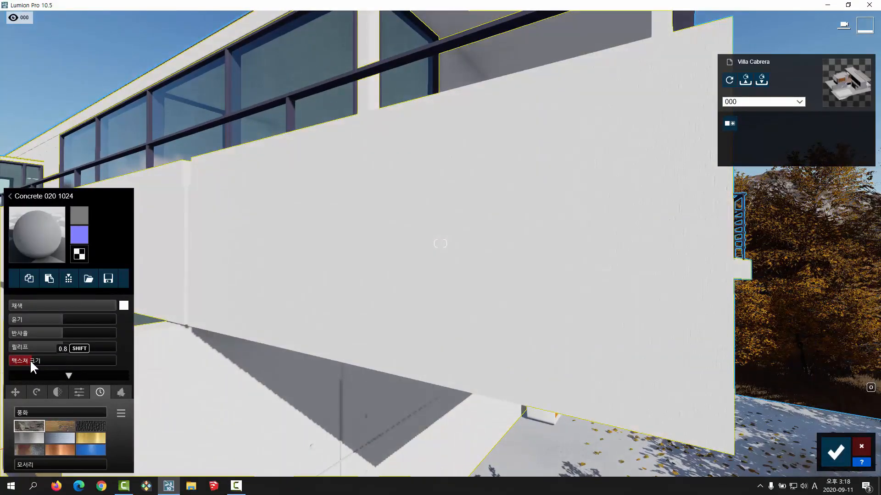
left_click_drag(30, 360, 2, 365)
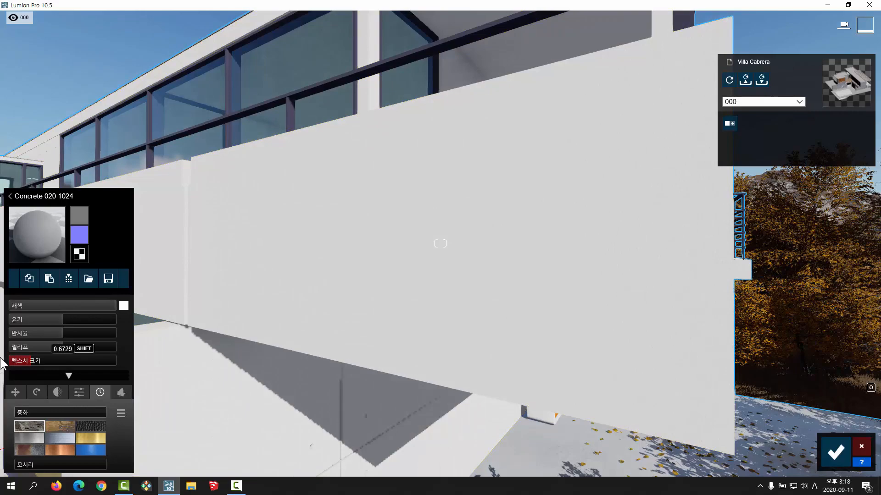
Step: Try a gloss of 1.1 on the white concrete, check the walls around the balcony, and return the gloss to 1.0
key("s")
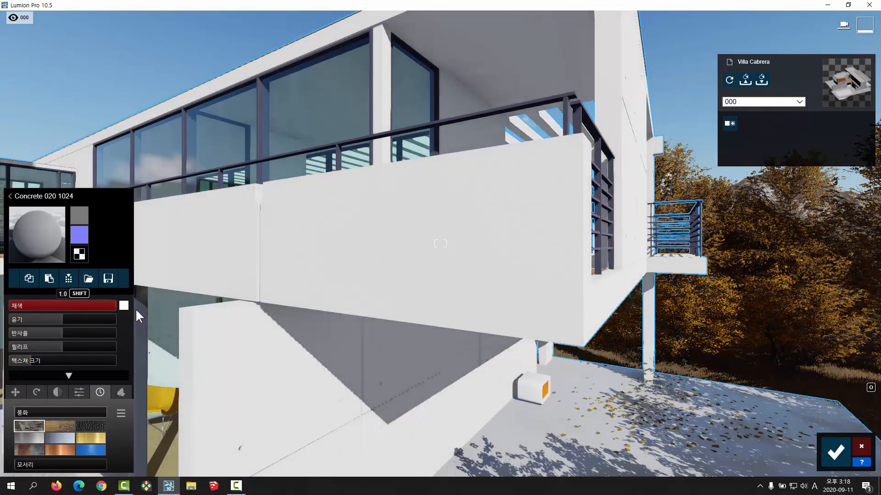
key("s")
key("d")
left_click_drag(73, 319, 76, 319)
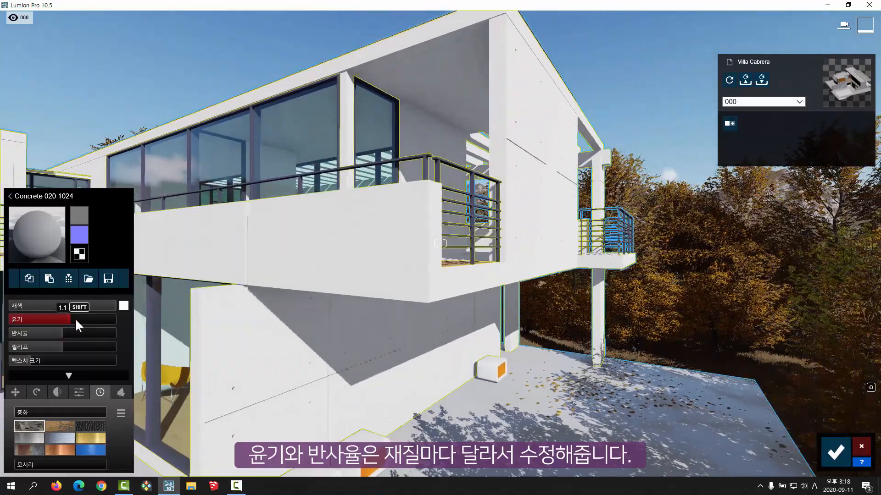
key("d")
key("e")
right_click_drag(363, 337, 345, 330)
key("w")
key("q")
key("s")
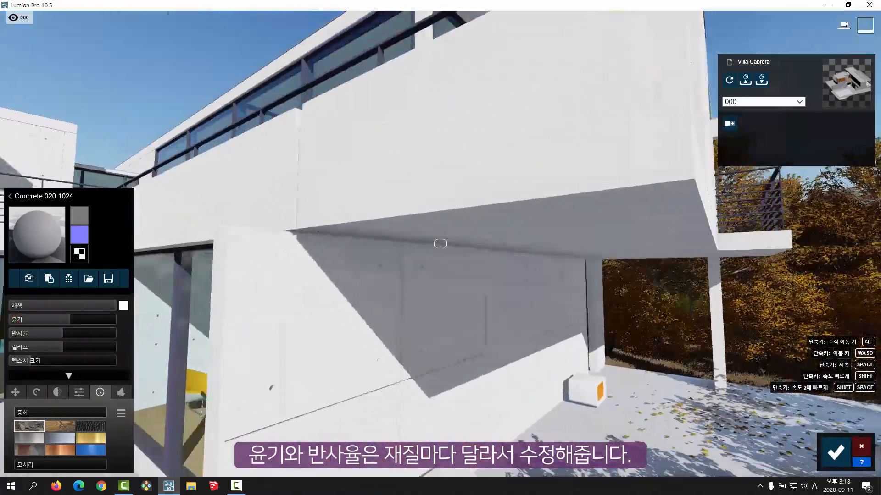
left_click_drag(59, 319, 62, 320)
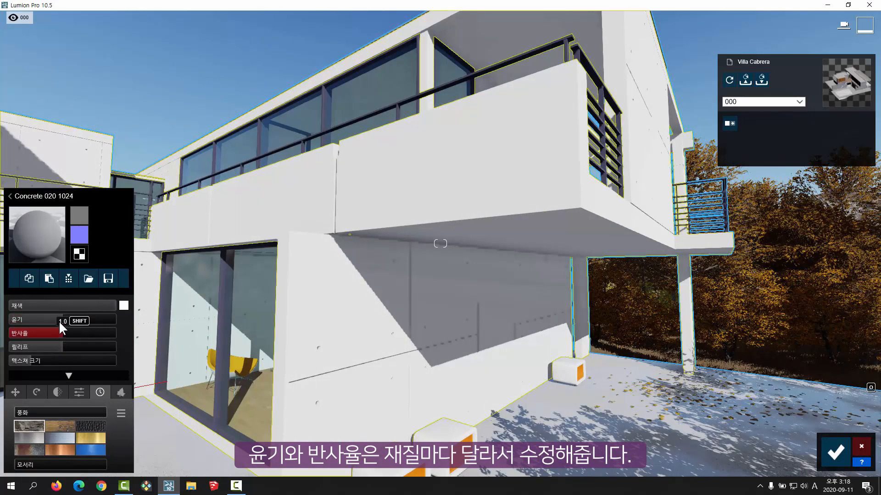
Step: Examine how reflective the concrete looks on the shaded wall under the balcony, and preview its normal and colour maps
key("e")
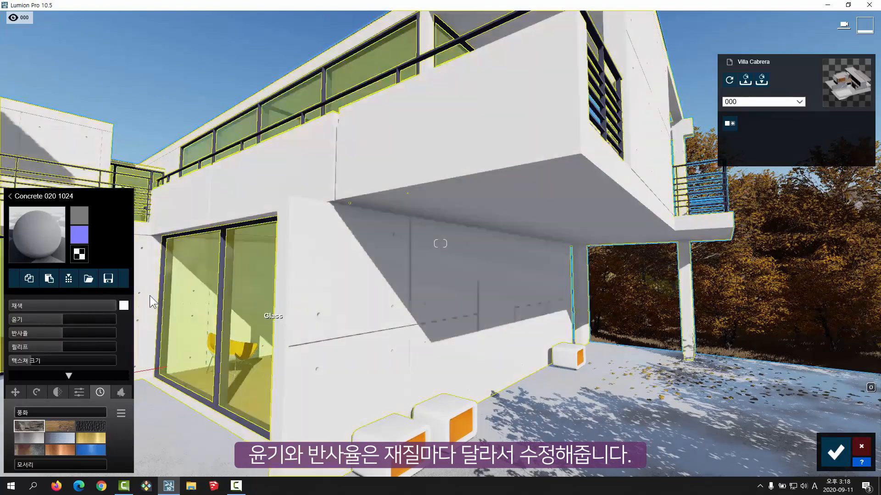
key("w")
right_click_drag(321, 275, 284, 294)
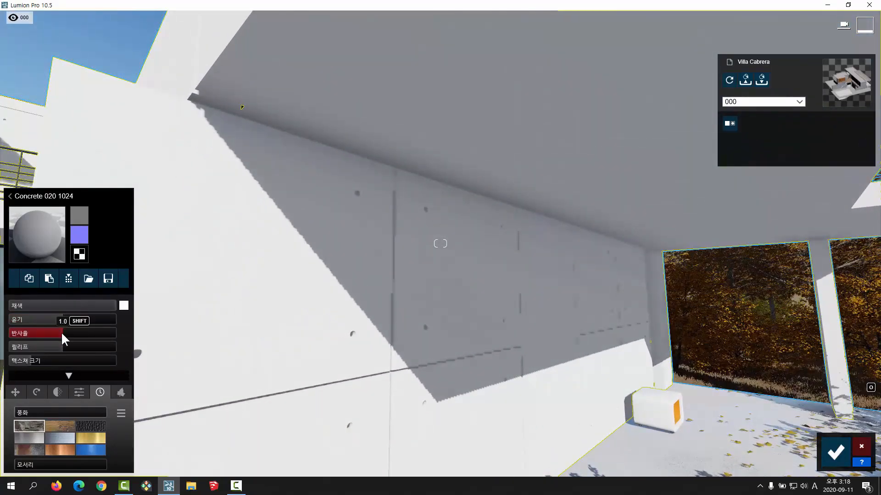
right_click_drag(192, 293, 225, 310)
right_click_drag(397, 271, 422, 288)
key("a")
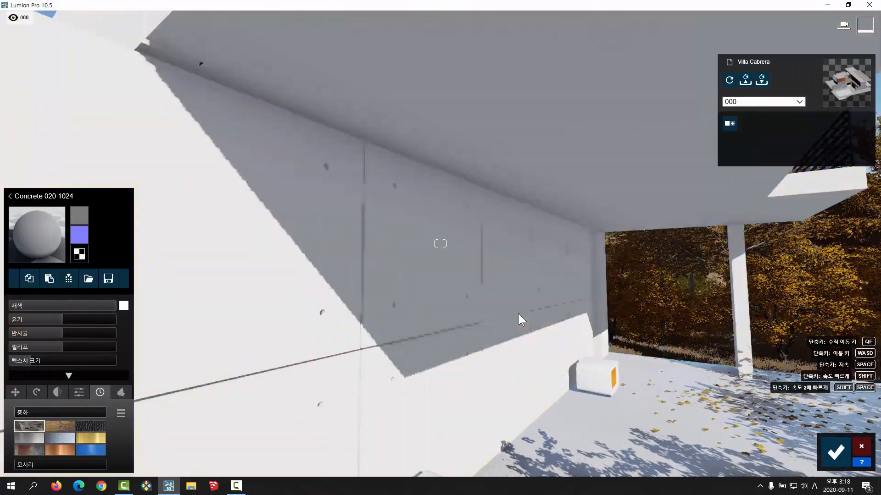
right_click_drag(338, 299, 366, 294)
mouse_move(80, 238)
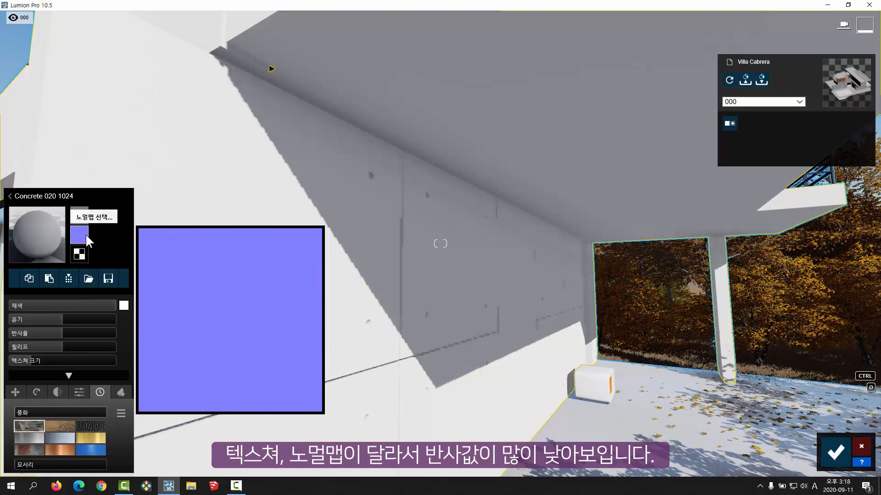
mouse_move(81, 220)
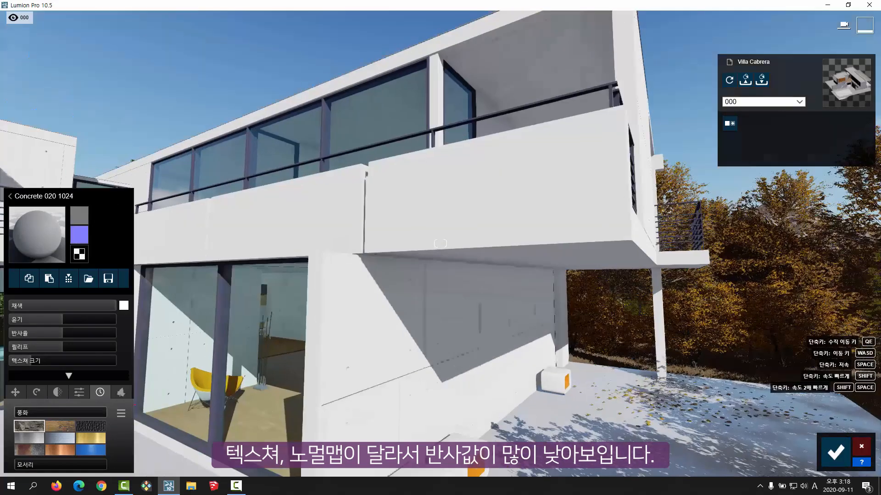
Step: Raise the white concrete's gloss to 1.5 and its reflectivity to 1.3
key("w")
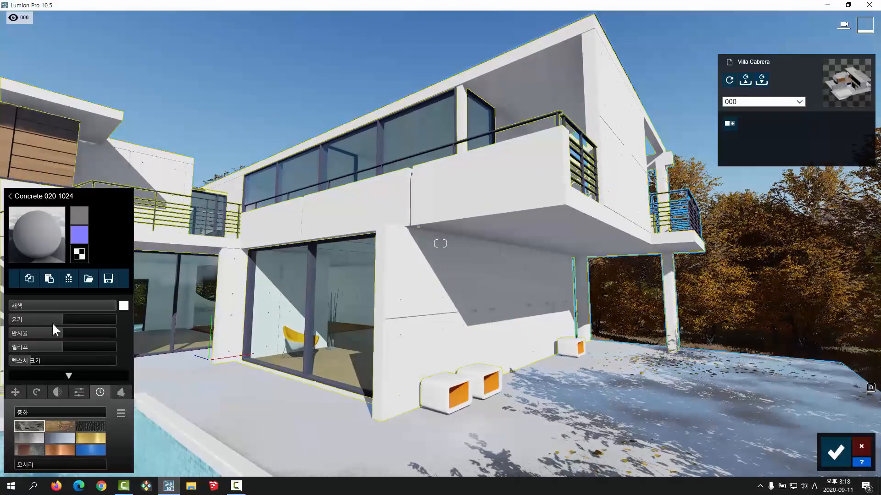
left_click_drag(52, 321, 75, 315)
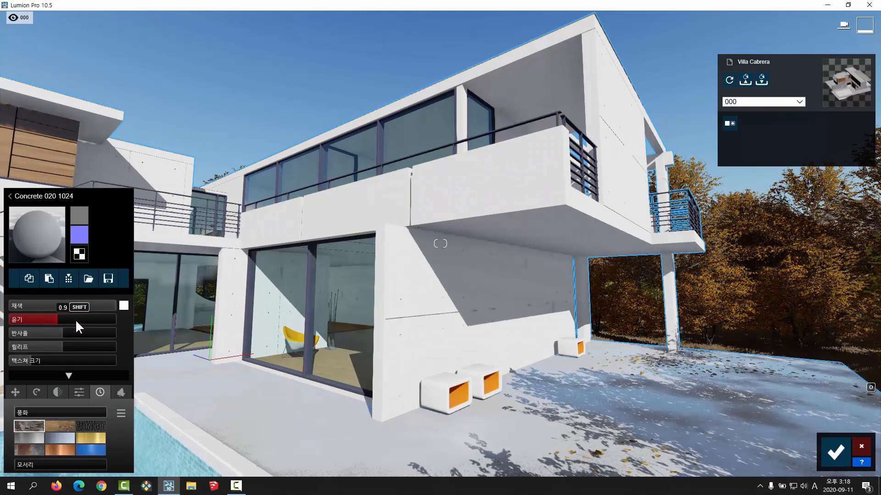
mouse_move(72, 335)
left_mouse_down()
mouse_move(82, 340)
mouse_move(82, 328)
left_mouse_up()
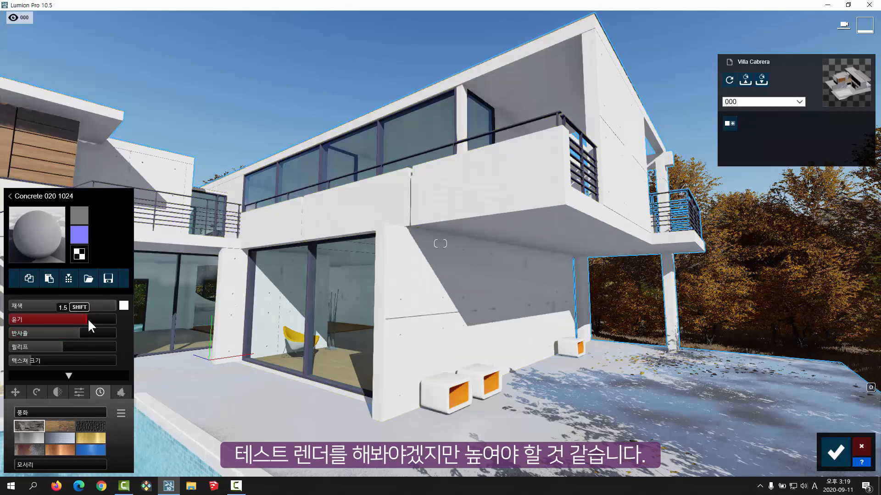
Step: Inspect the surface relief of the adjusted white concrete up close on the balcony wall
right_click_drag(350, 299, 298, 323)
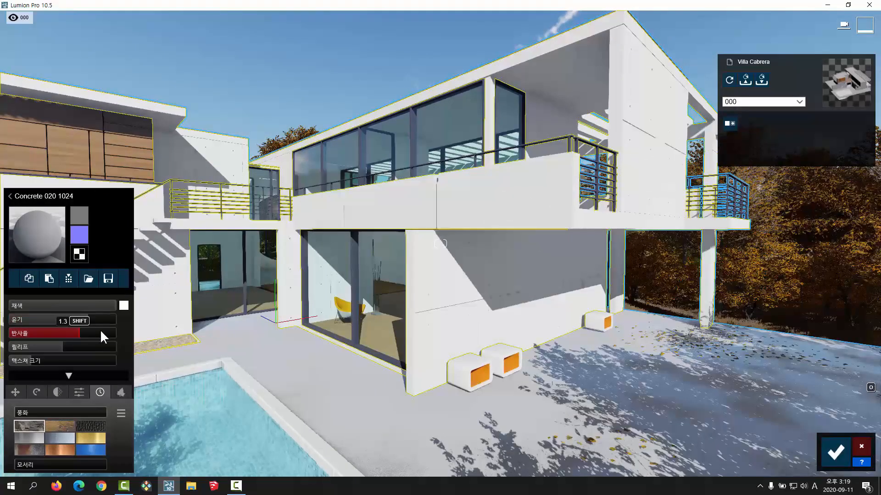
right_click_drag(220, 313, 186, 310)
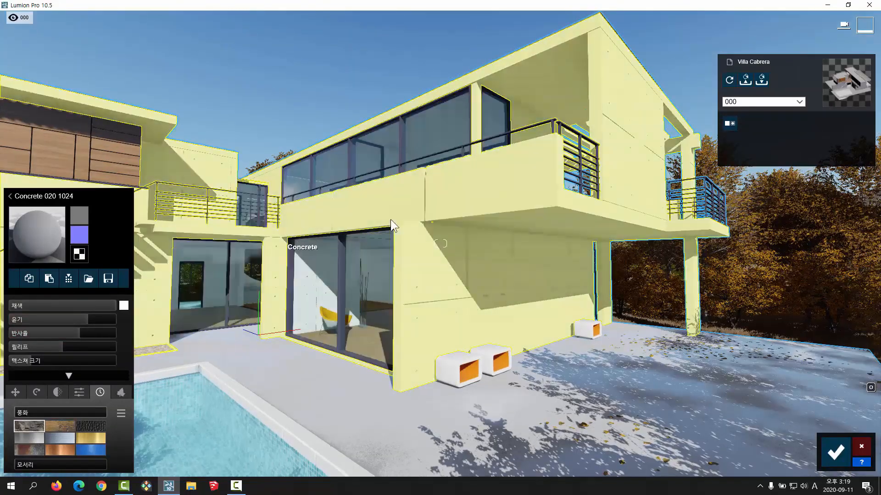
key("w")
key("q")
right_click_drag(688, 149, 400, 214)
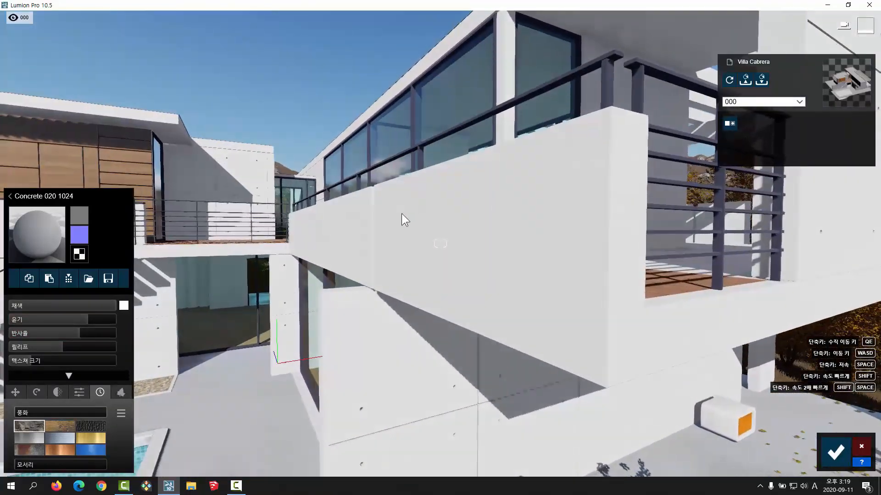
key("w")
right_click_drag(299, 228, 266, 165)
key("w")
key("s")
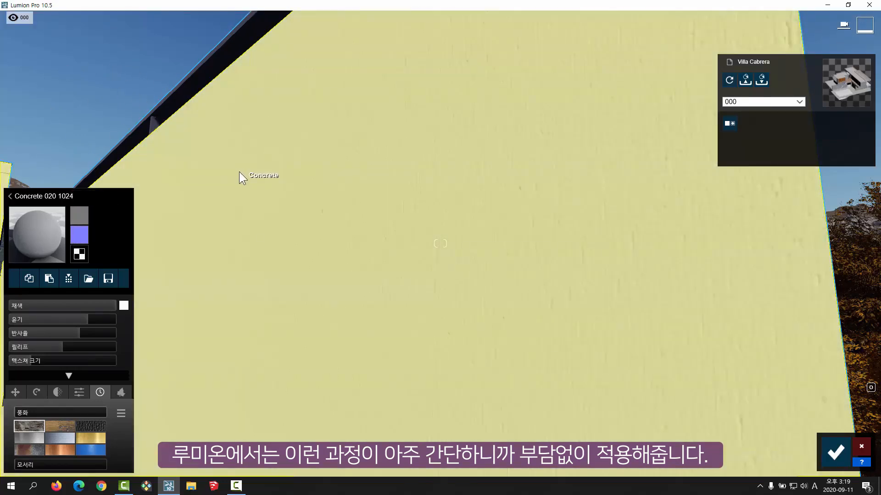
Step: Review the white concrete walls across the villa's whole poolside facade
key("a")
mouse_move(40, 68)
right_mouse_down()
mouse_move(28, 69)
mouse_move(39, 69)
right_mouse_up()
key("d")
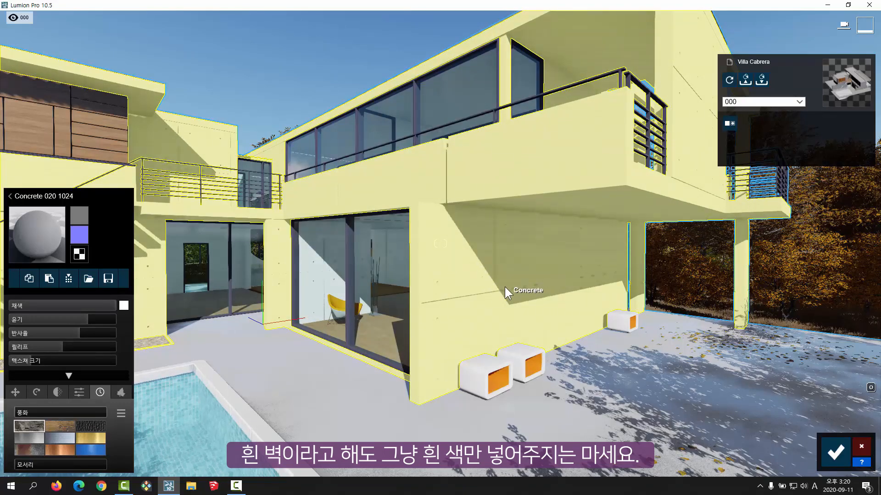
key("w")
right_click_drag(505, 287, 537, 238)
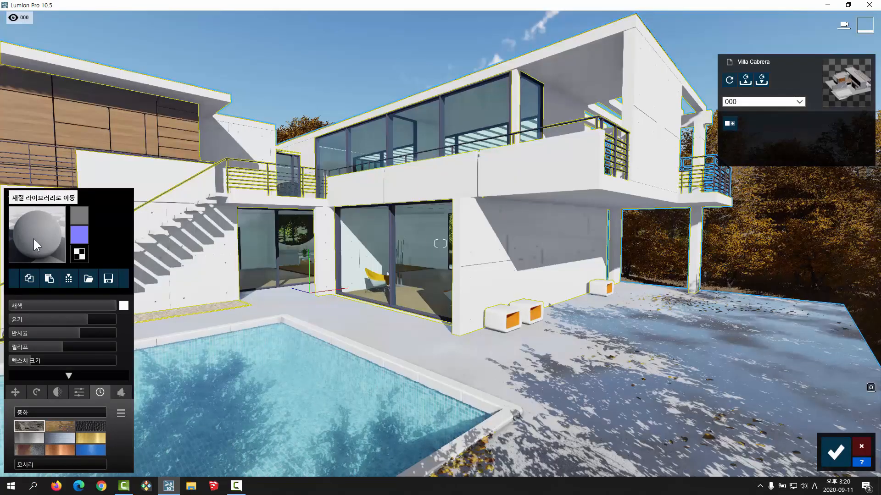
Step: Show the second page of indoor plaster materials in the material library for the villa's white walls
left_click(33, 236)
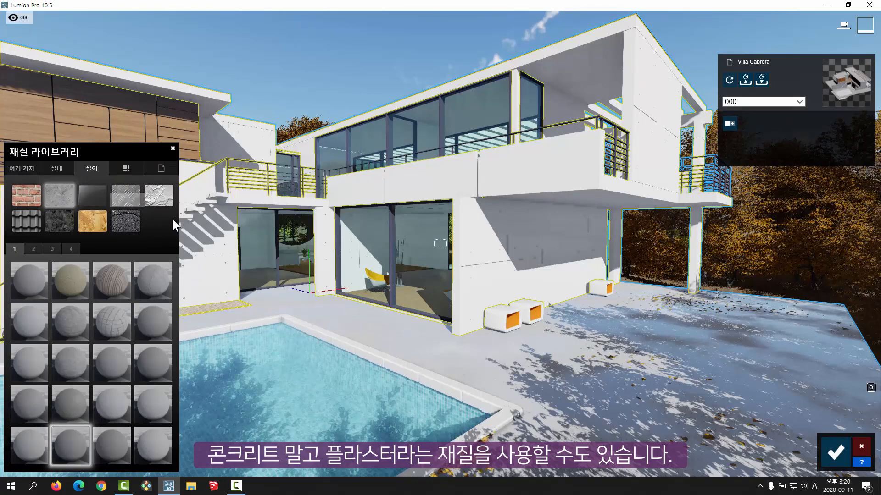
left_click(53, 167)
left_click(156, 198)
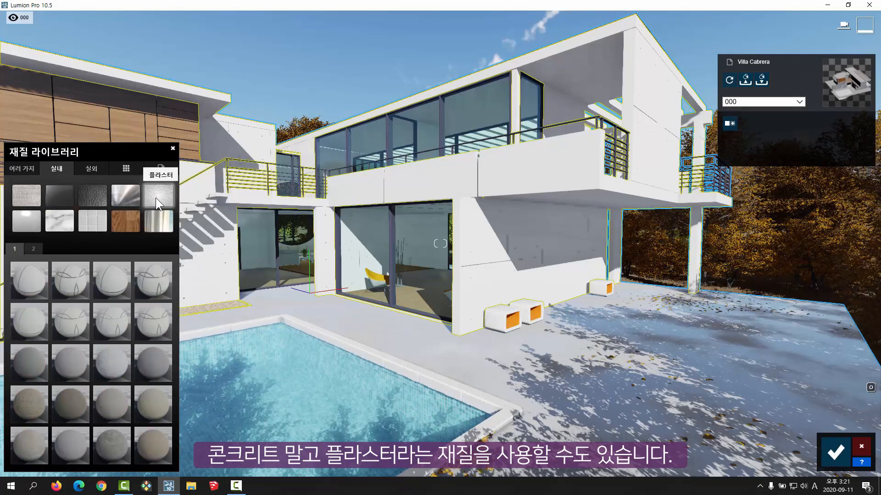
left_click(34, 248)
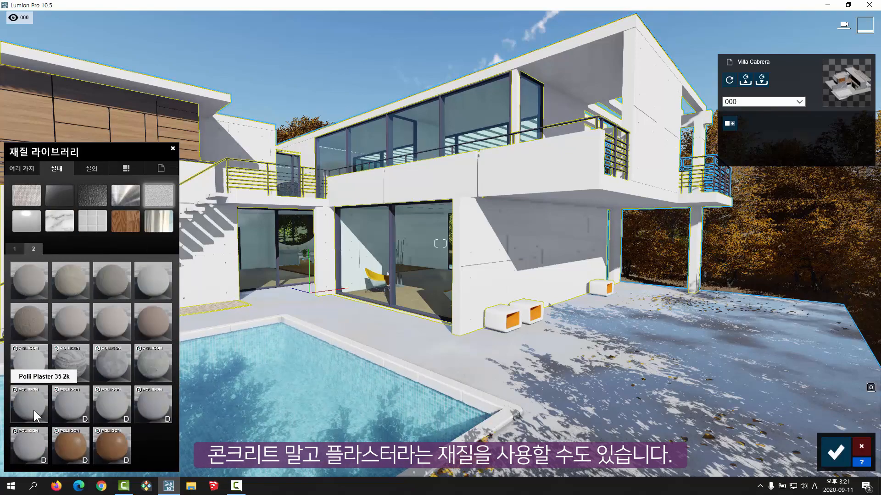
Step: Try Polii Plaster 35 2k on the exterior walls and inspect its relief up close on the balcony wall
key("w")
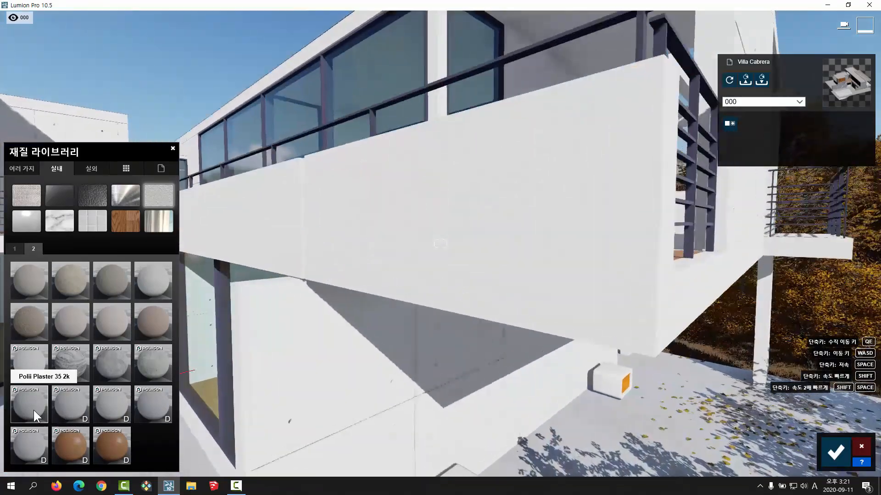
left_click(34, 410)
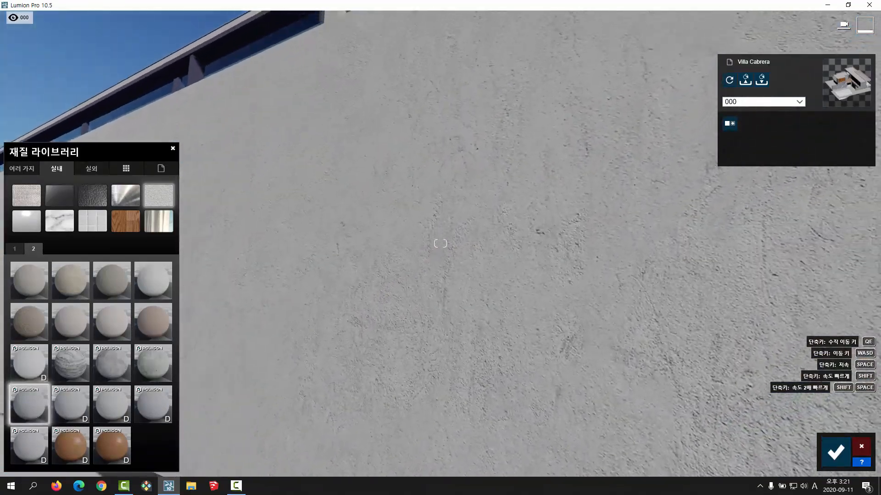
key("s")
key("w")
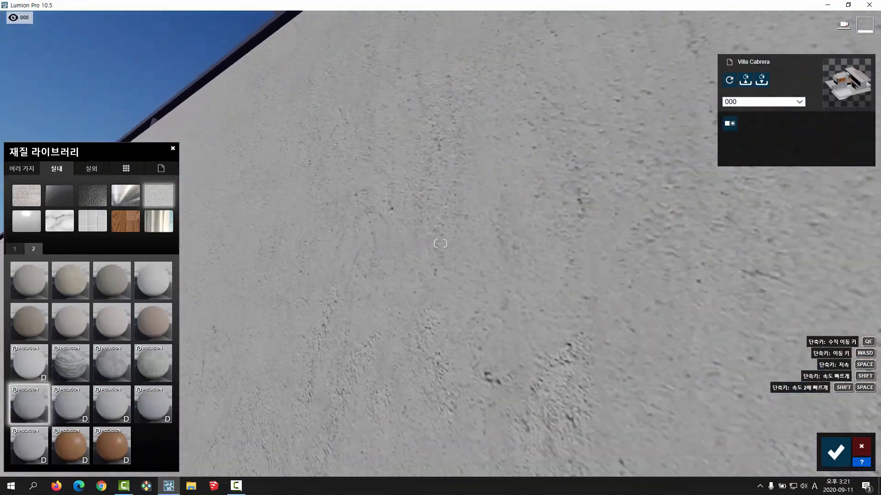
key("s")
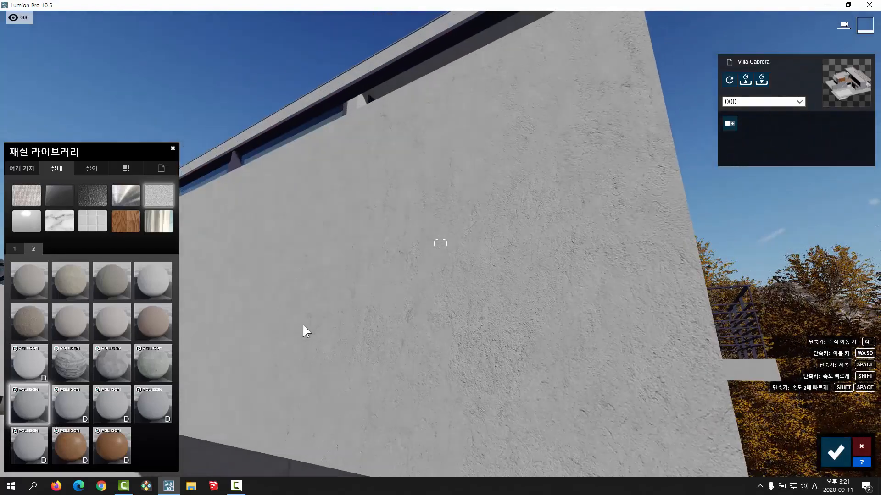
Step: Try other plaster finishes on the walls, including Polii Stucco 02 2k, Polii Stucco 05 2k and Polii Plaster 01 VAR1 2K
left_click(68, 407)
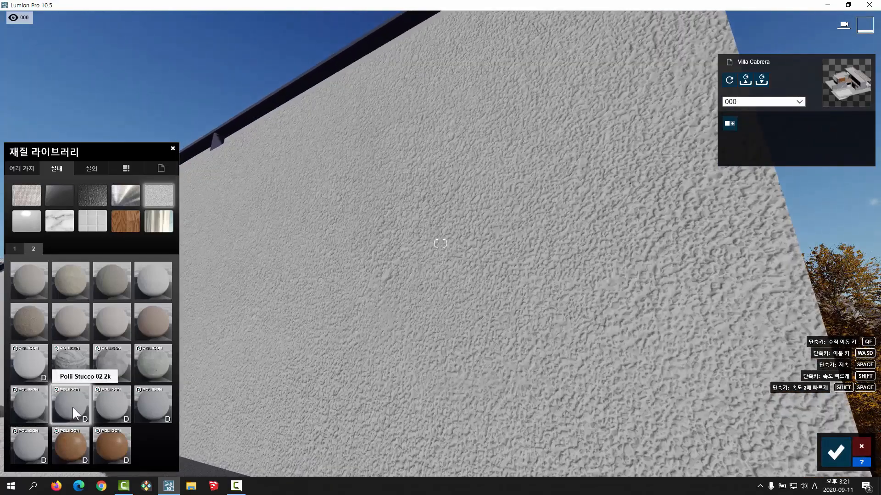
left_click(112, 412)
left_click(152, 405)
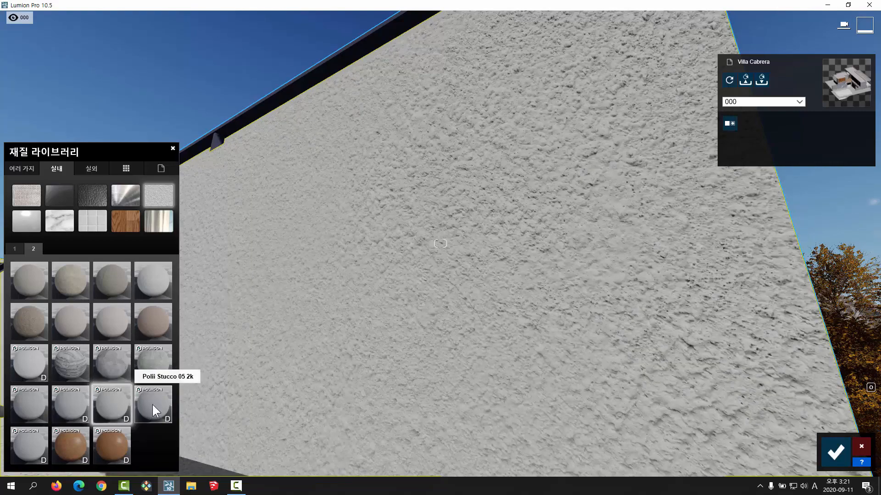
left_click(67, 406)
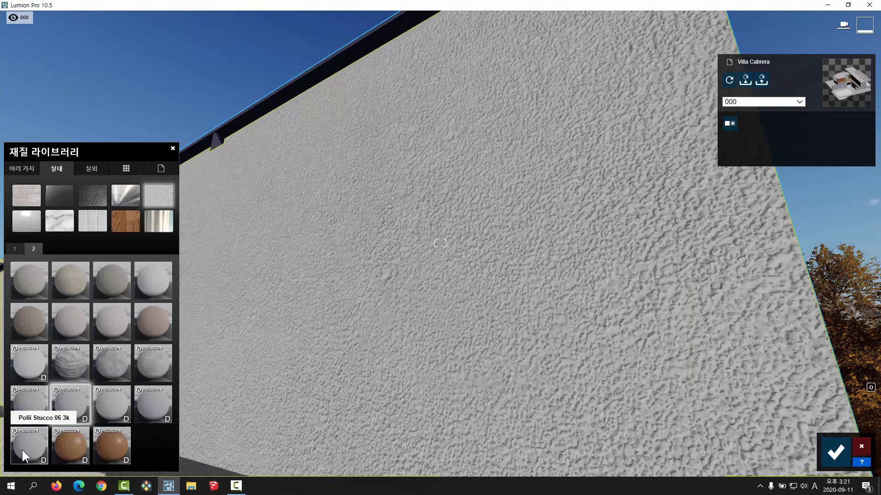
left_click(31, 369)
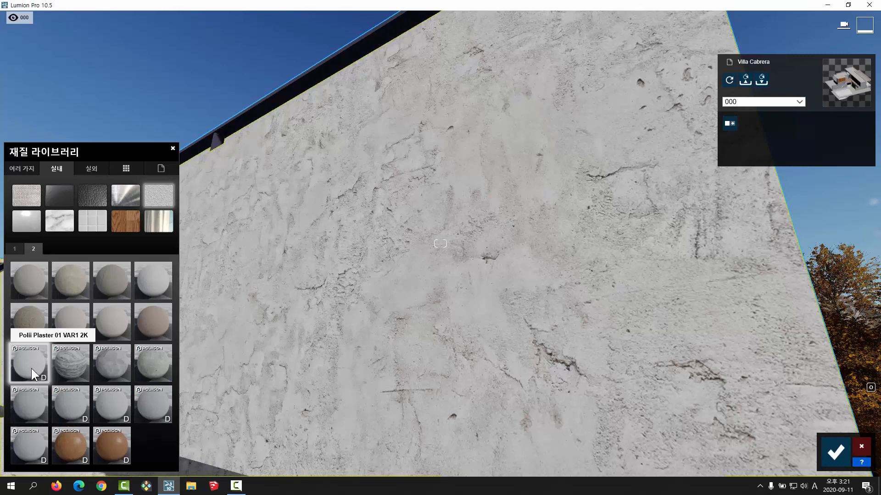
Step: Apply Polii Stucco 06 3k to the exterior walls and review it across the poolside facade
left_click(29, 454)
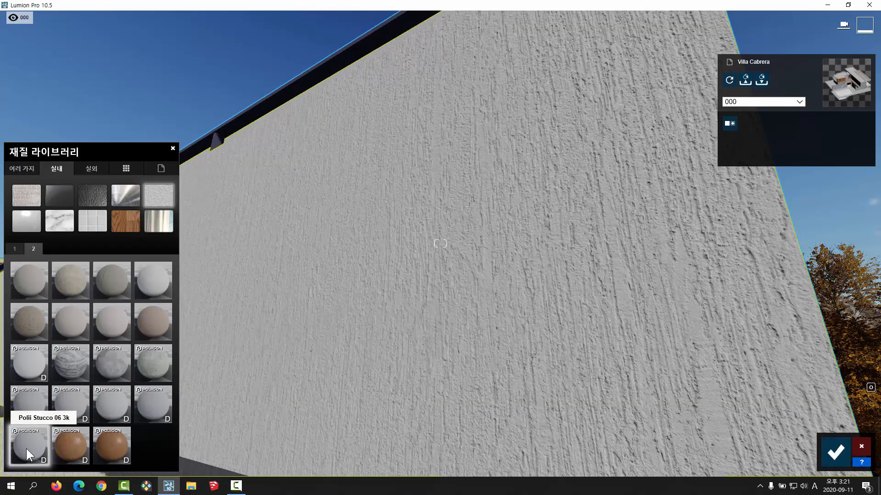
key("s")
right_click_drag(591, 220, 535, 241)
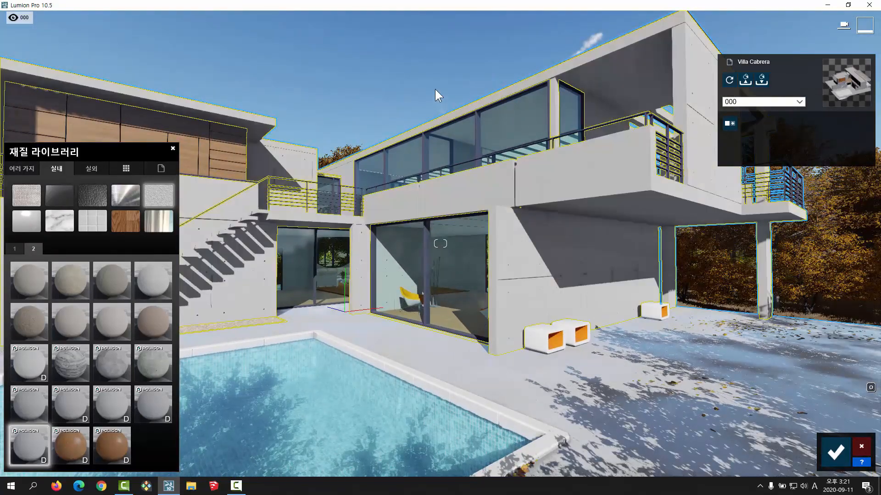